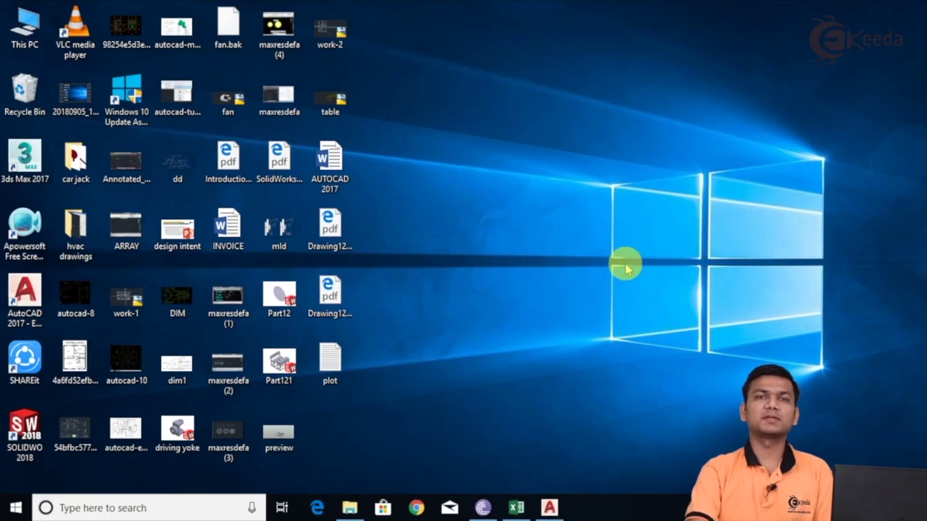
Open Drawing123.dwg from the Isometric sheets folder and show its Layout1 sheet.
{"action": "left_click", "coordinate": [550, 507]}
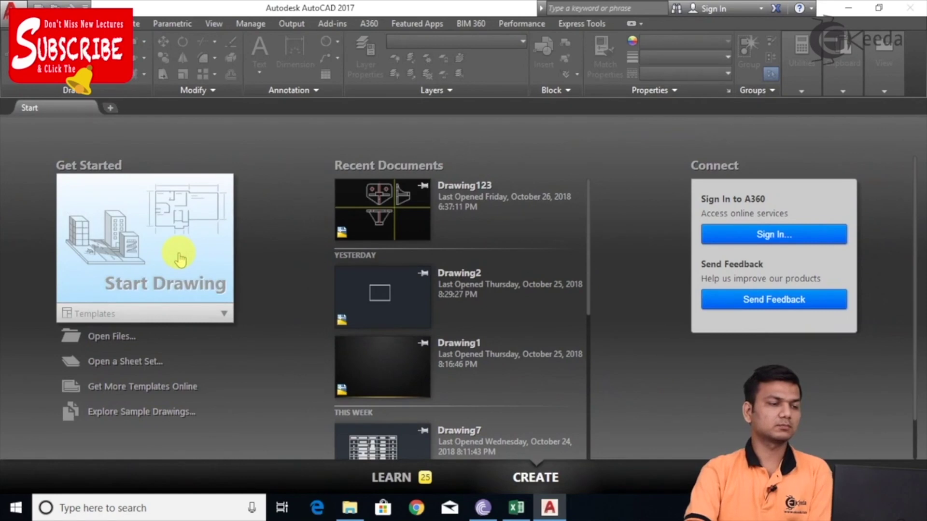
{"action": "left_click", "coordinate": [180, 259]}
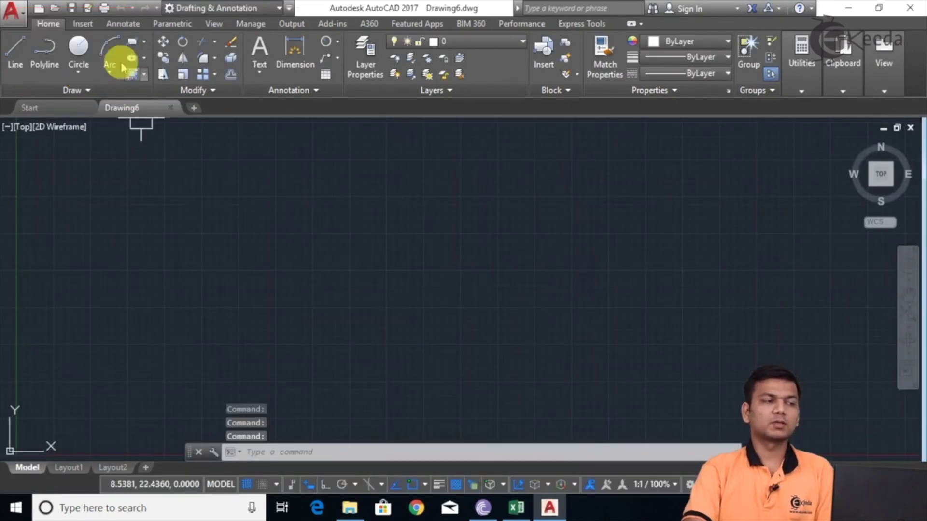
{"action": "left_click", "coordinate": [55, 9]}
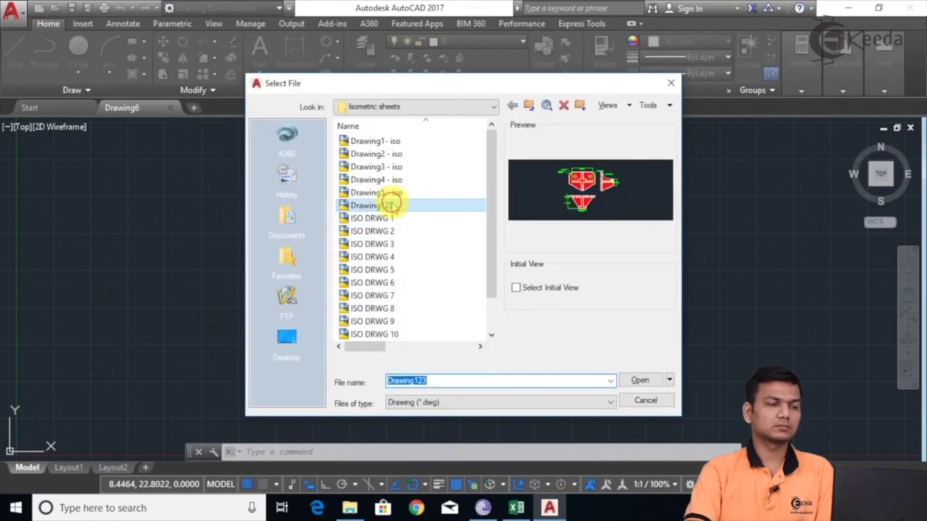
{"action": "left_click", "coordinate": [392, 205]}
{"action": "left_click", "coordinate": [641, 379]}
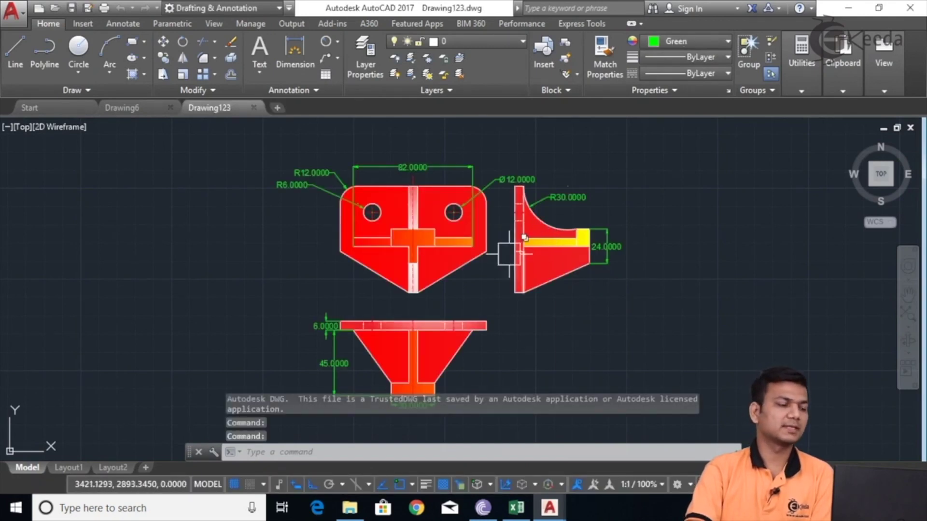
{"action": "mouse_move", "coordinate": [68, 468]}
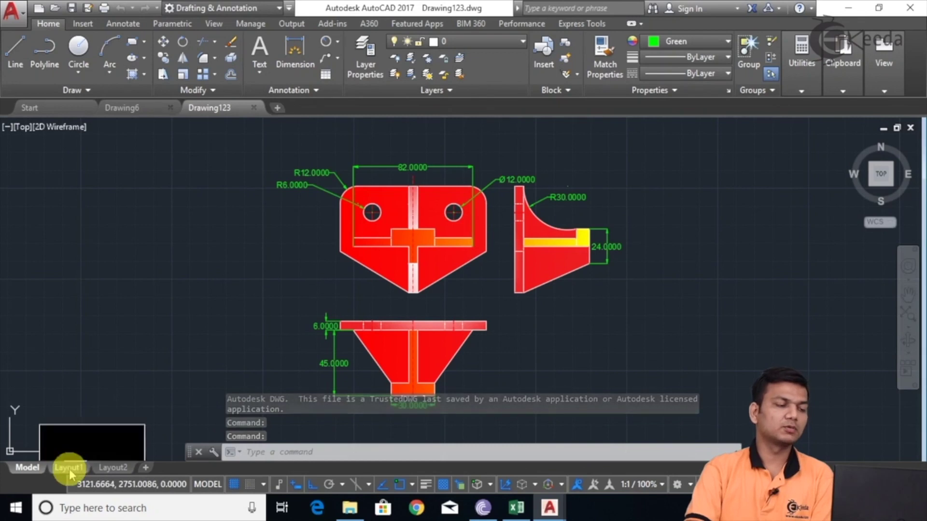
{"action": "left_click", "coordinate": [75, 471]}
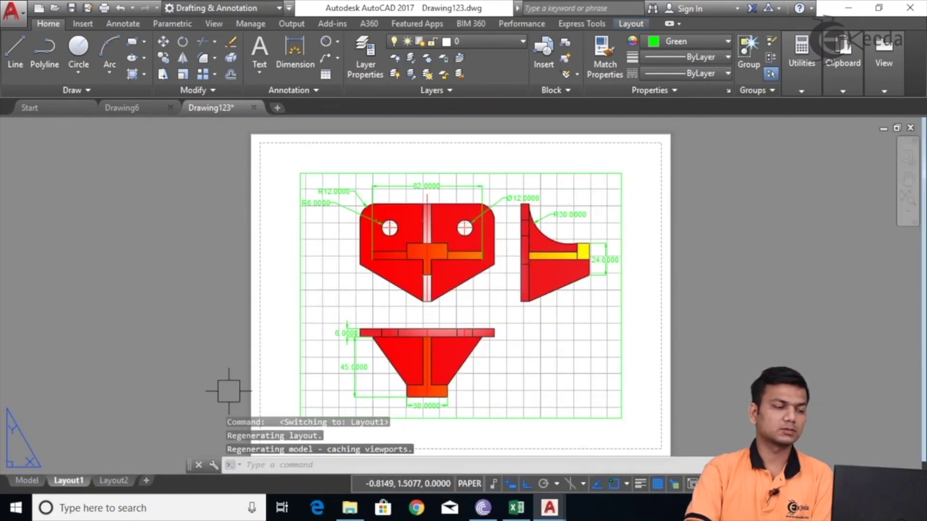
Create page setup Setup1 for Layout1 with DWG To PDF.pc3 as the printer/plotter.
{"action": "right_click", "coordinate": [74, 482]}
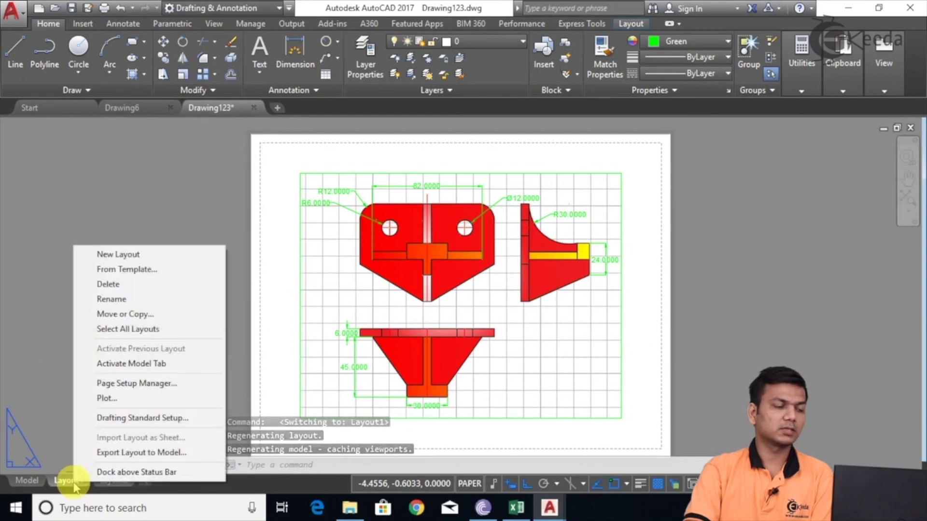
{"action": "left_click", "coordinate": [130, 386]}
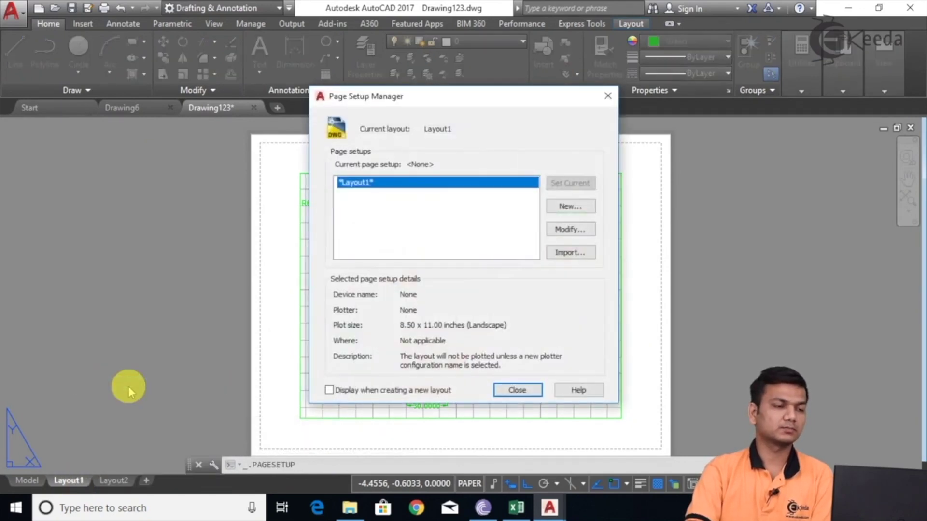
{"action": "left_click", "coordinate": [564, 209]}
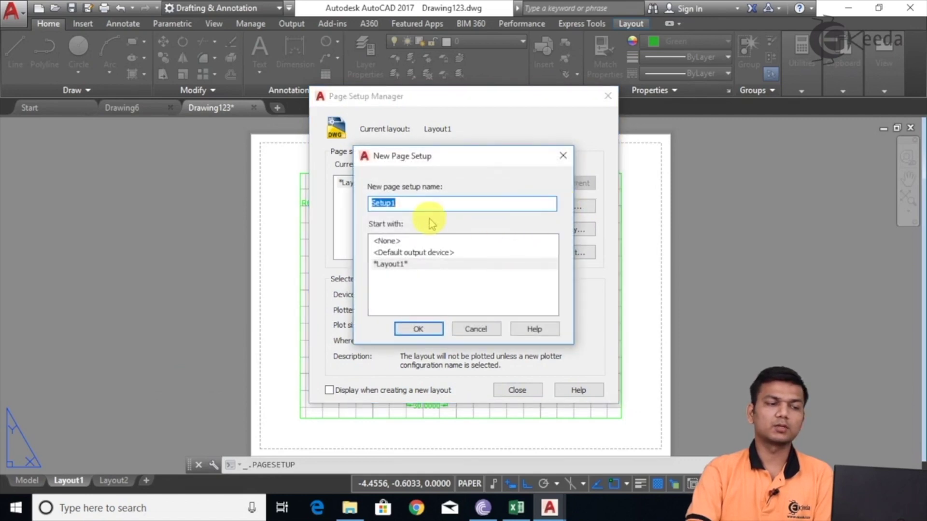
{"action": "left_click", "coordinate": [420, 330]}
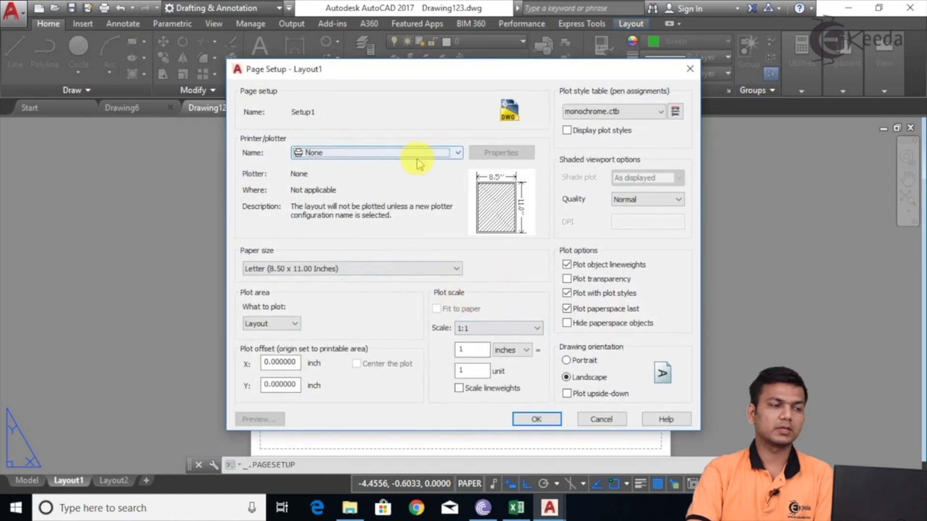
{"action": "left_click", "coordinate": [429, 153]}
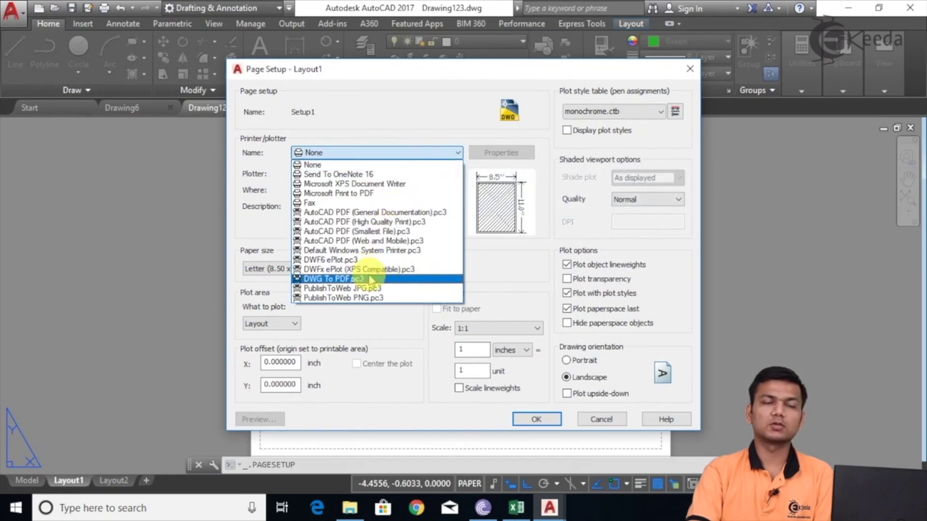
{"action": "left_click", "coordinate": [371, 280]}
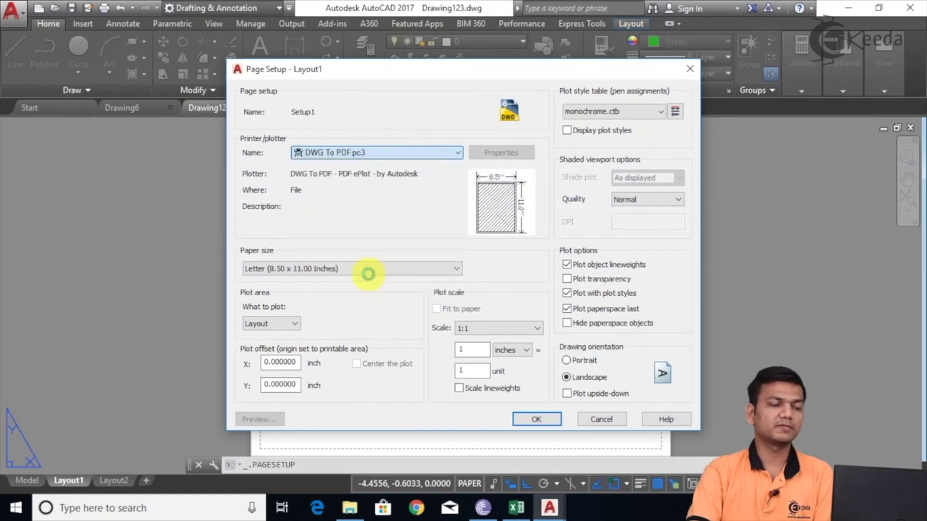
Set Setup1's paper size to ISO A4 (297.00 x 210.00 MM).
{"action": "left_click", "coordinate": [343, 273]}
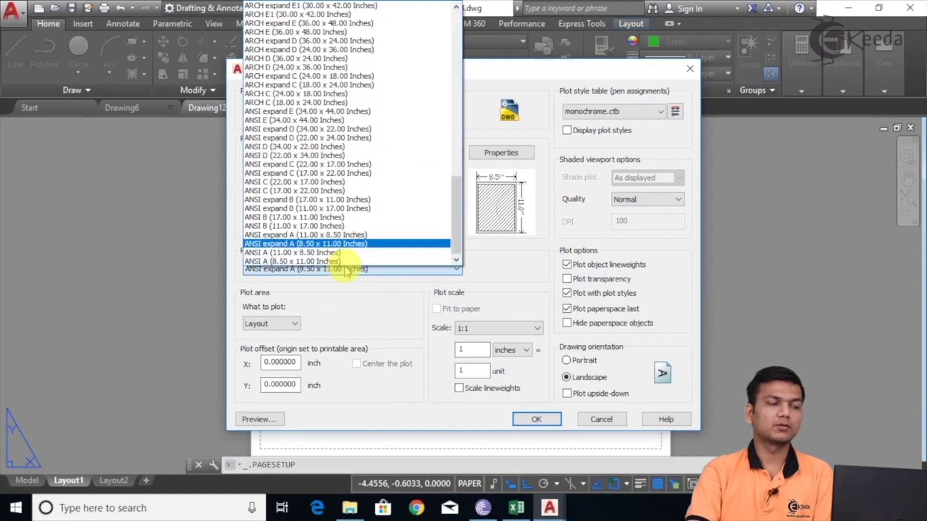
{"action": "scroll", "coordinate": [355, 195], "scroll_direction": "up", "scroll_amount": 2}
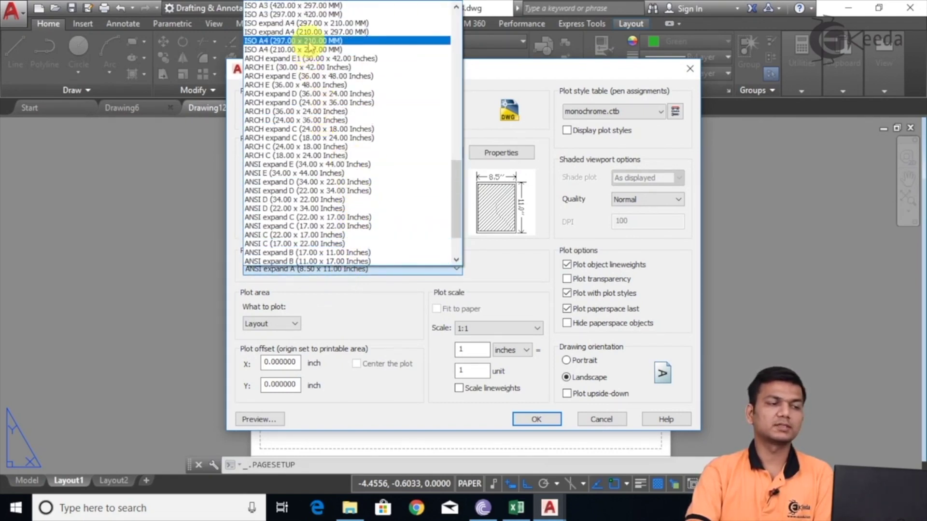
{"action": "left_click", "coordinate": [311, 42]}
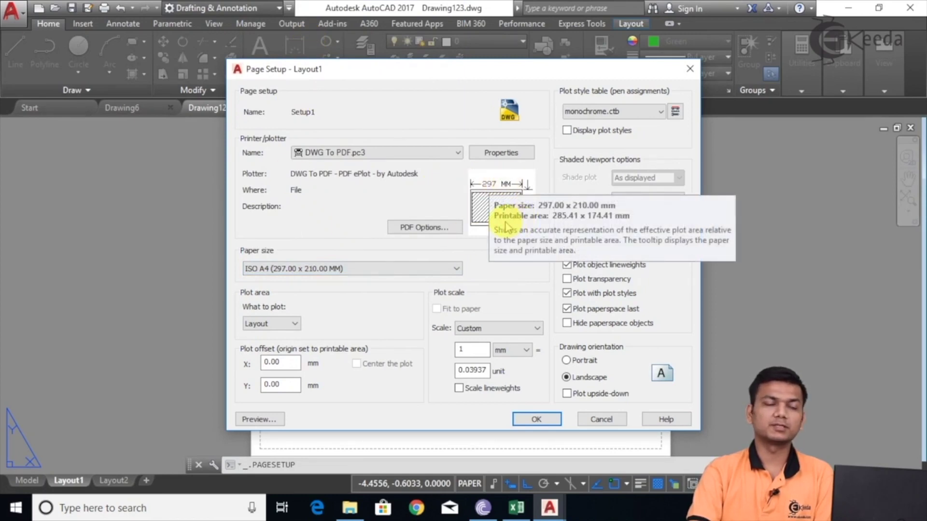
Try the Display, Extents and Layout plot areas, then settle on Window.
{"action": "left_click", "coordinate": [280, 322]}
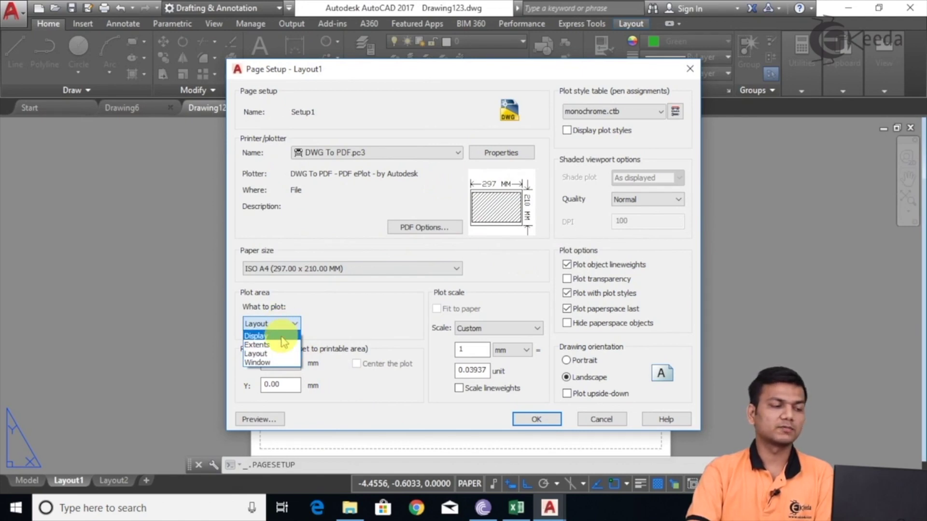
{"action": "left_click", "coordinate": [281, 336]}
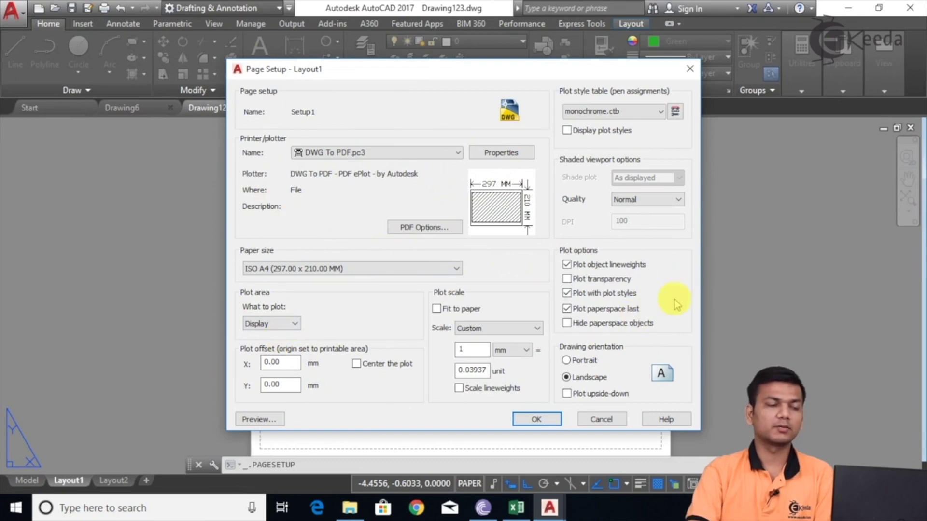
{"action": "left_click", "coordinate": [292, 324]}
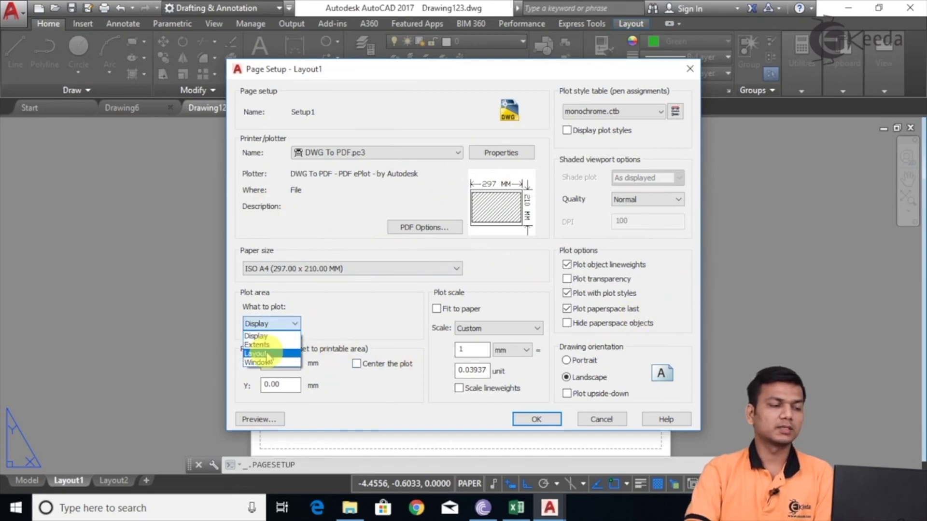
{"action": "left_click", "coordinate": [261, 344]}
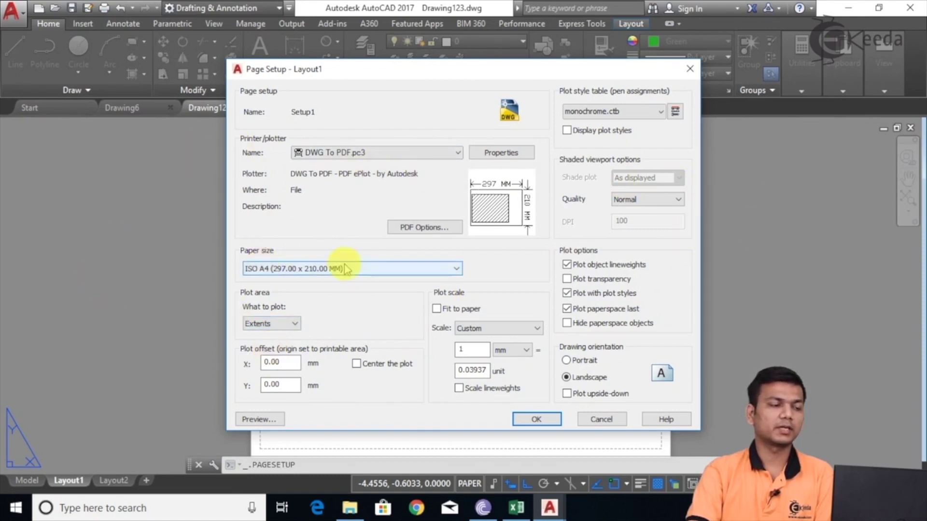
{"action": "left_click", "coordinate": [282, 324]}
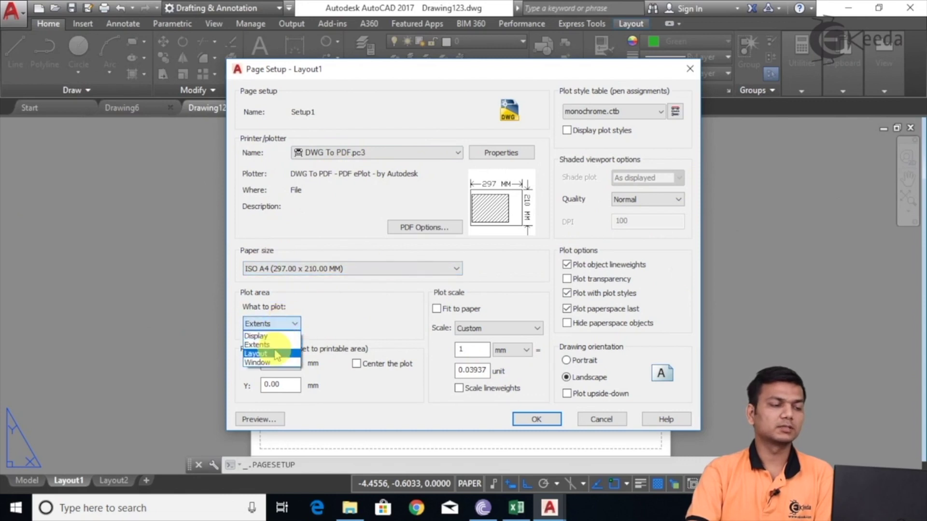
{"action": "left_click", "coordinate": [265, 354]}
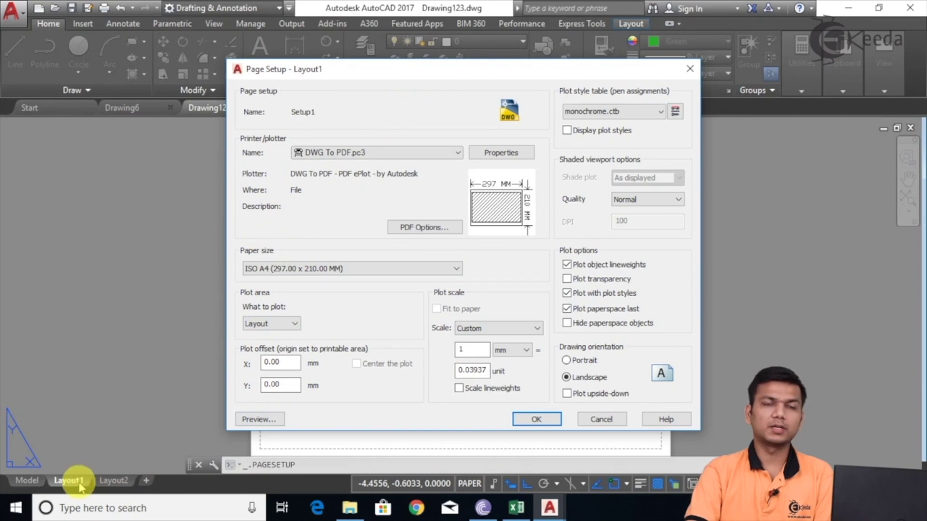
{"action": "left_click", "coordinate": [280, 328]}
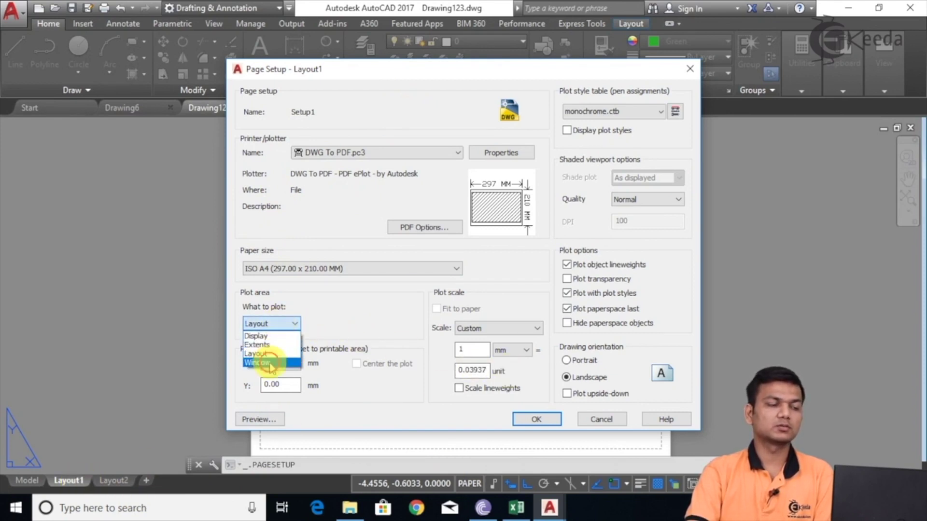
{"action": "left_click", "coordinate": [269, 363]}
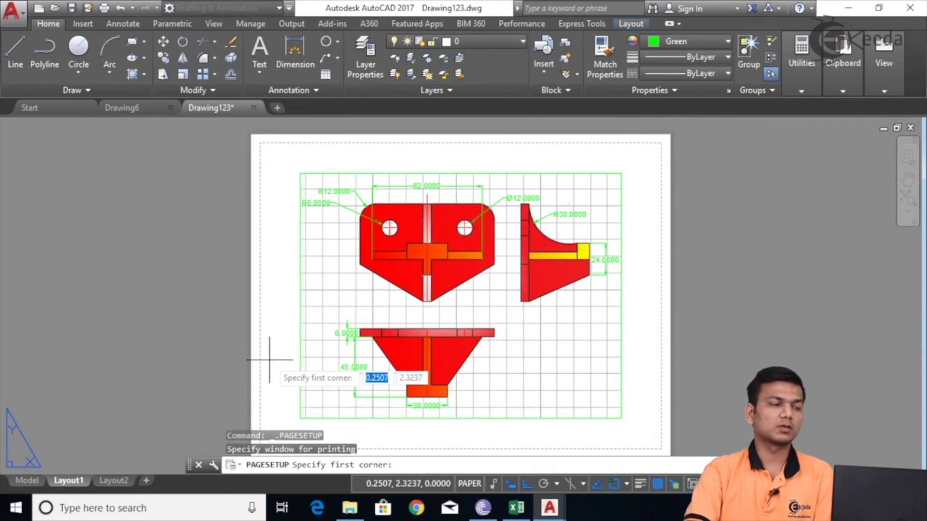
Window the drawing frame corner to corner, fit it to paper, centre it, and preview.
{"action": "left_click", "coordinate": [300, 173]}
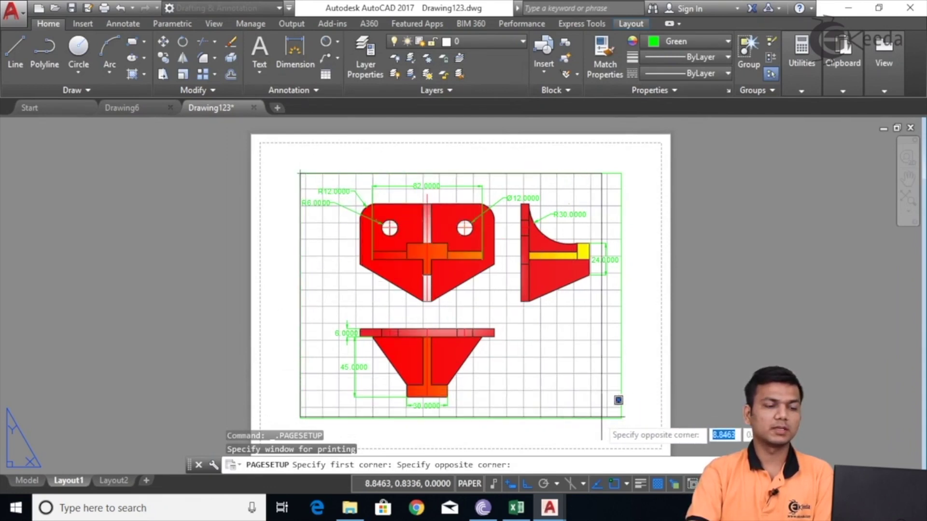
{"action": "left_click", "coordinate": [621, 419]}
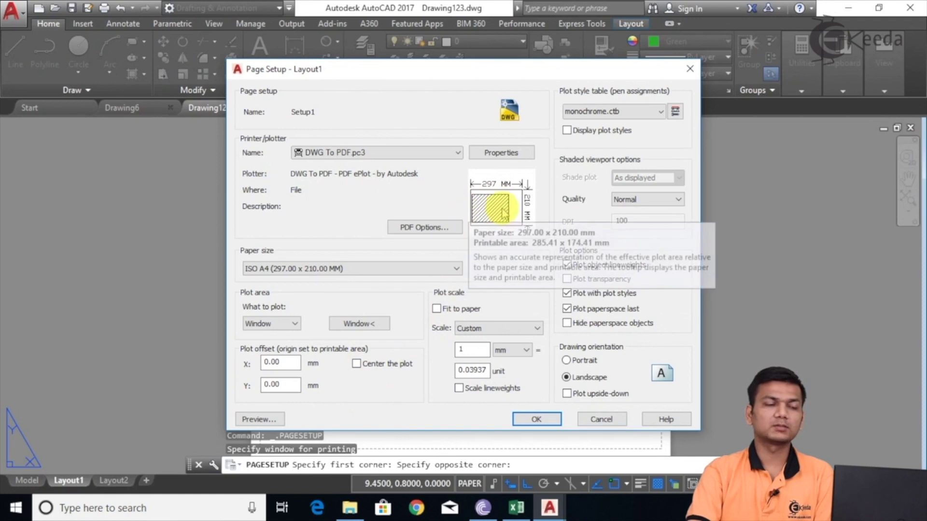
{"action": "left_click", "coordinate": [435, 308]}
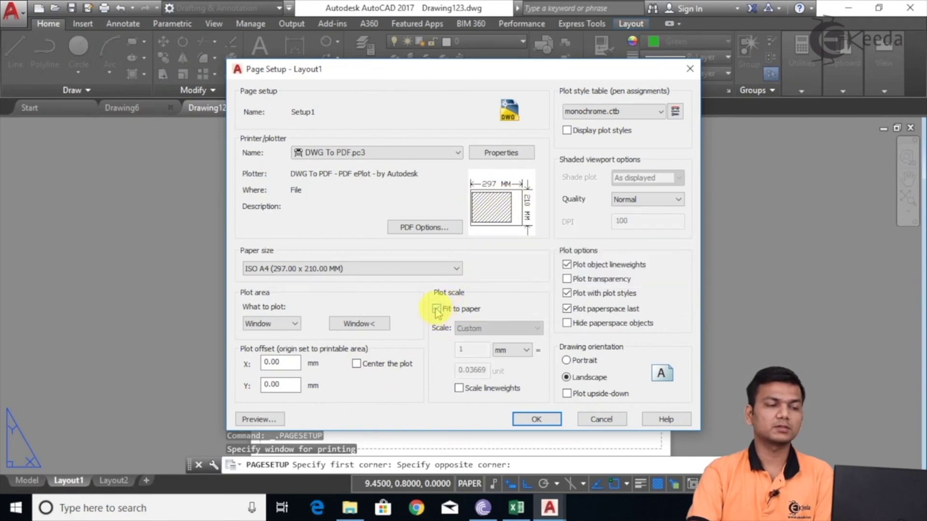
{"action": "left_click", "coordinate": [361, 367]}
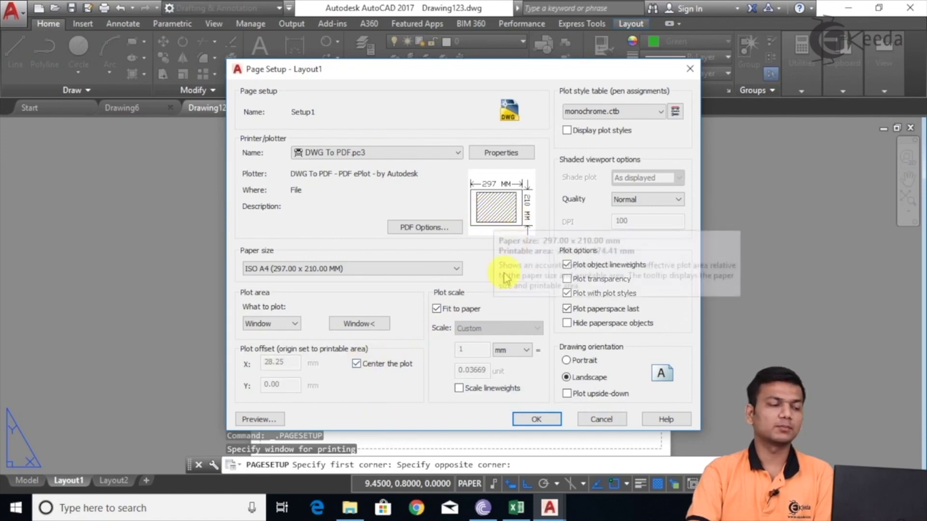
{"action": "left_click", "coordinate": [279, 420]}
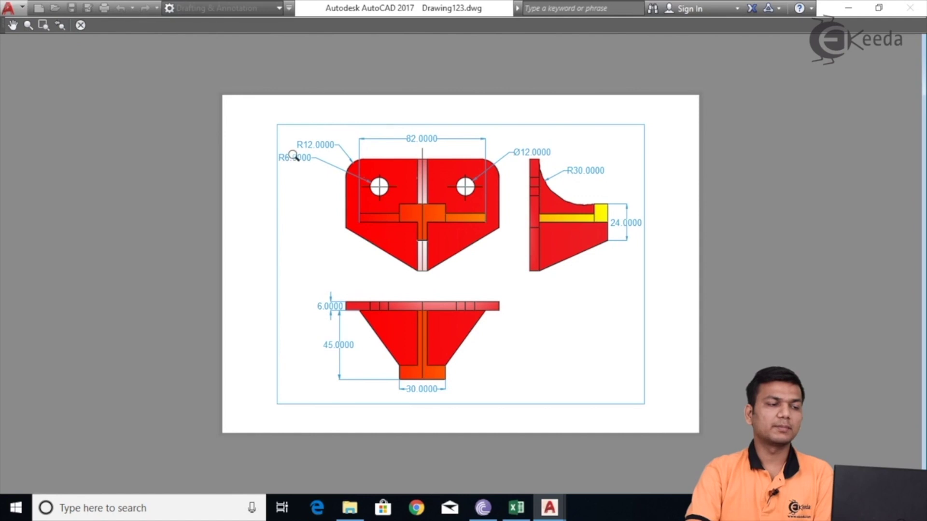
Preview the plot with plot style table None, then close Page Setup without applying.
{"action": "left_click", "coordinate": [80, 25]}
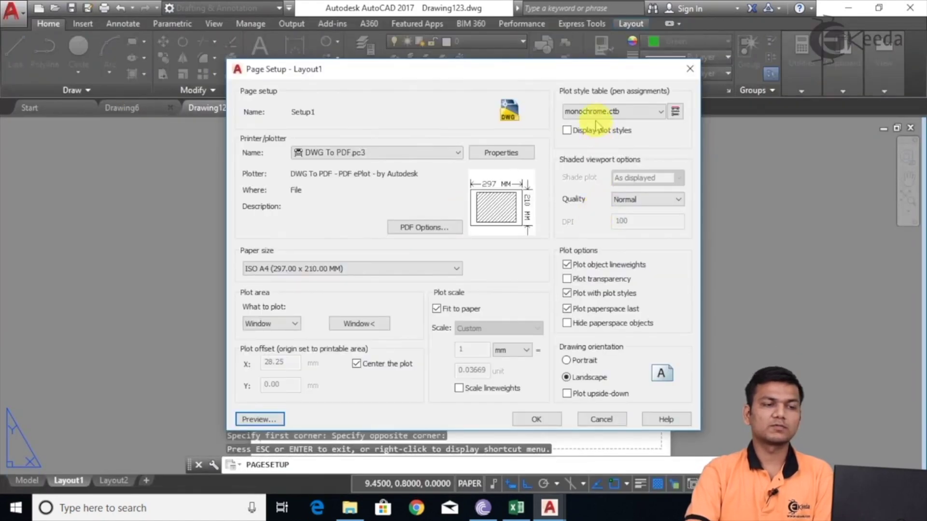
{"action": "left_click", "coordinate": [621, 114]}
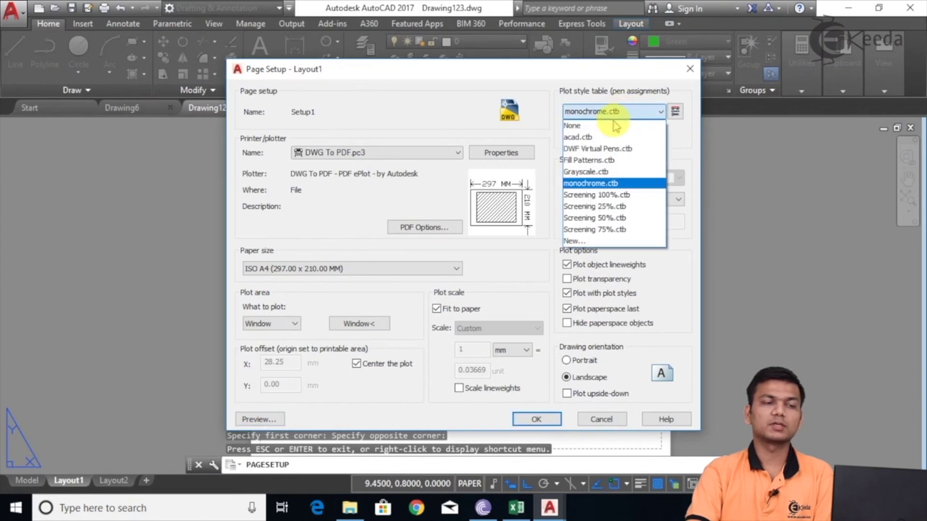
{"action": "left_click", "coordinate": [613, 127]}
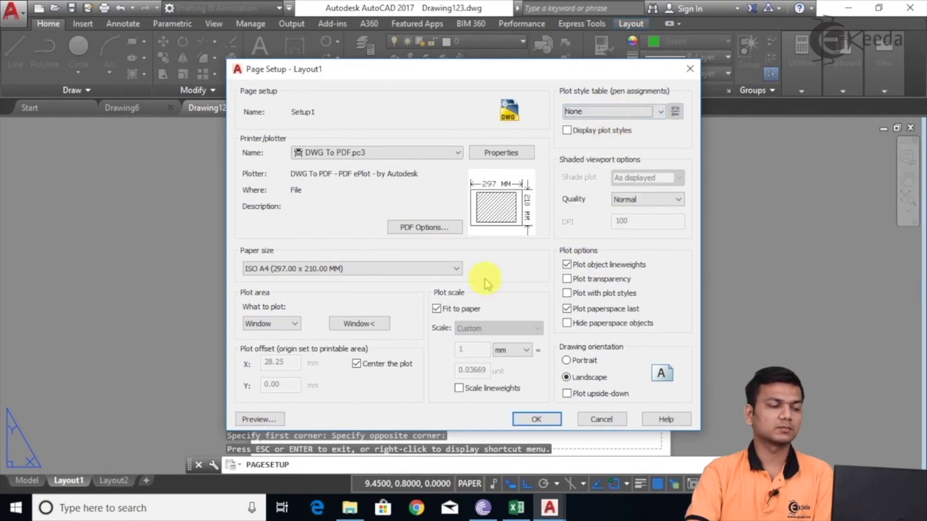
{"action": "left_click", "coordinate": [274, 420]}
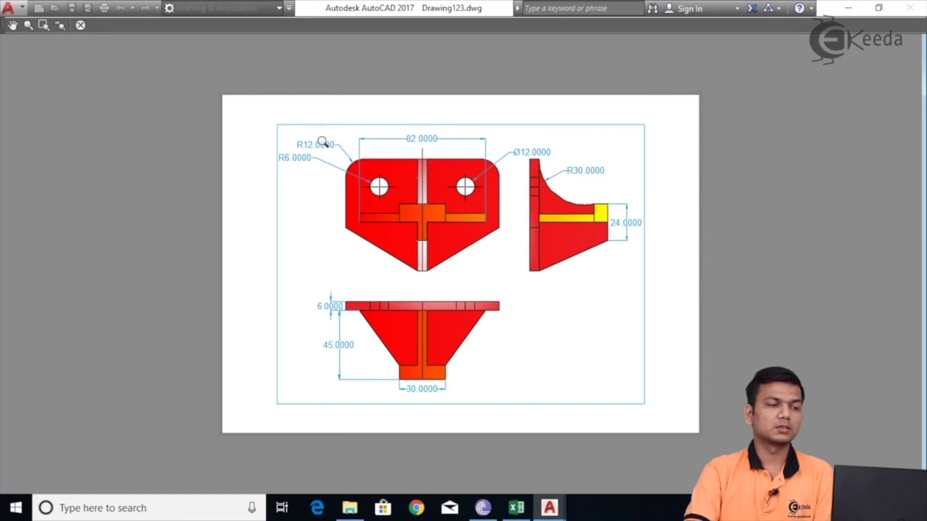
{"action": "left_click", "coordinate": [80, 25]}
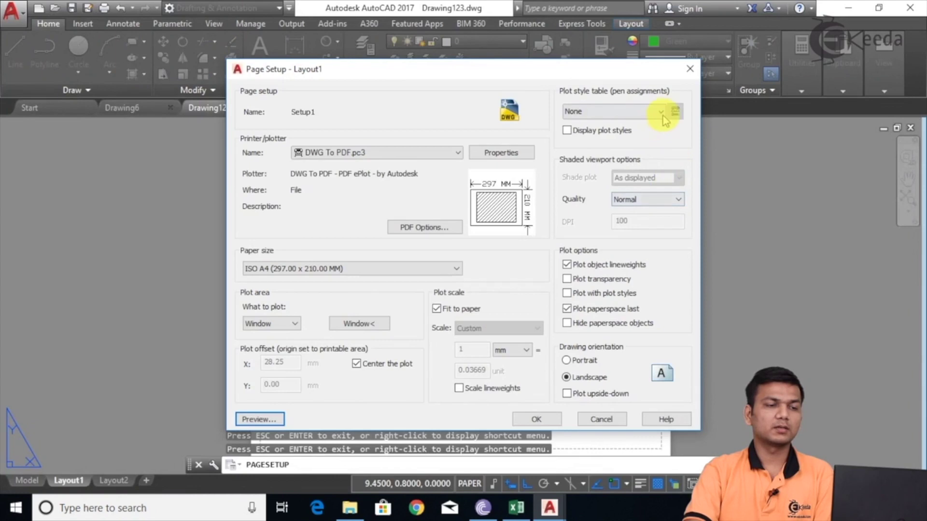
{"action": "left_click", "coordinate": [656, 111]}
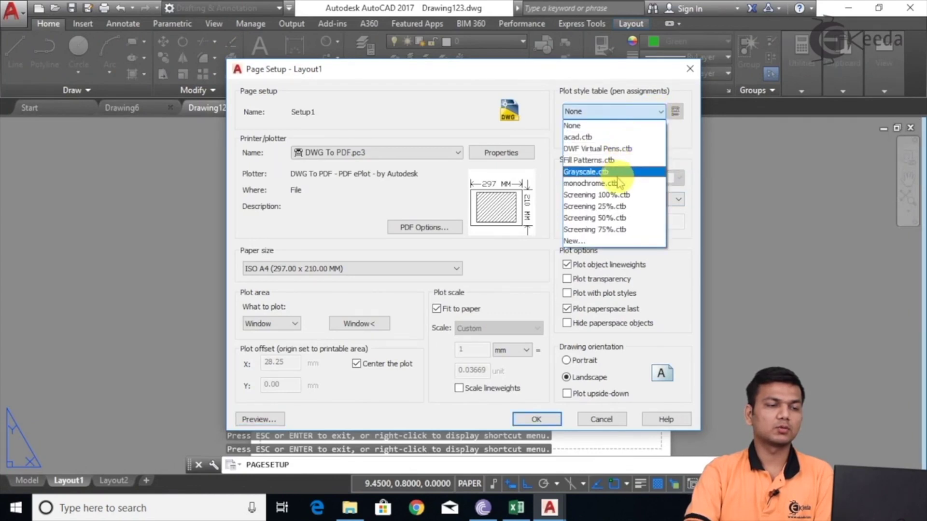
{"action": "left_click", "coordinate": [689, 71]}
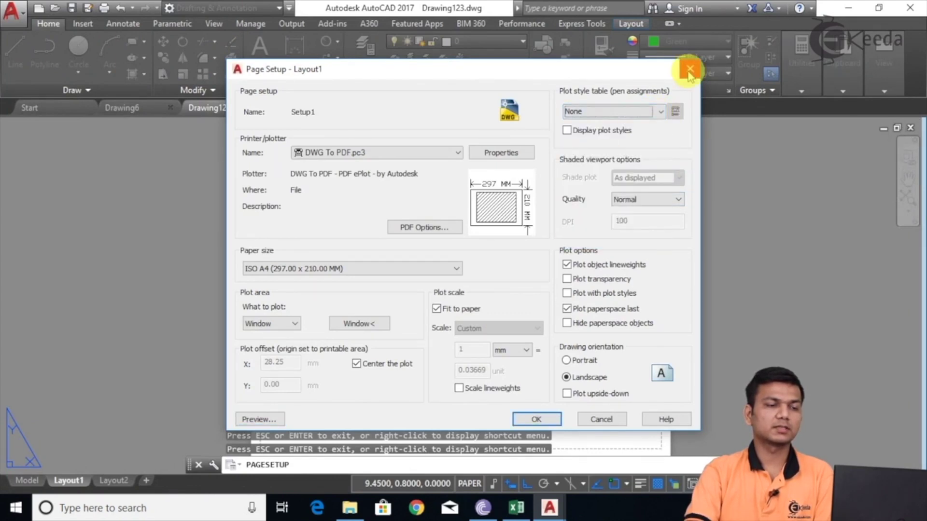
{"action": "left_click", "coordinate": [690, 71]}
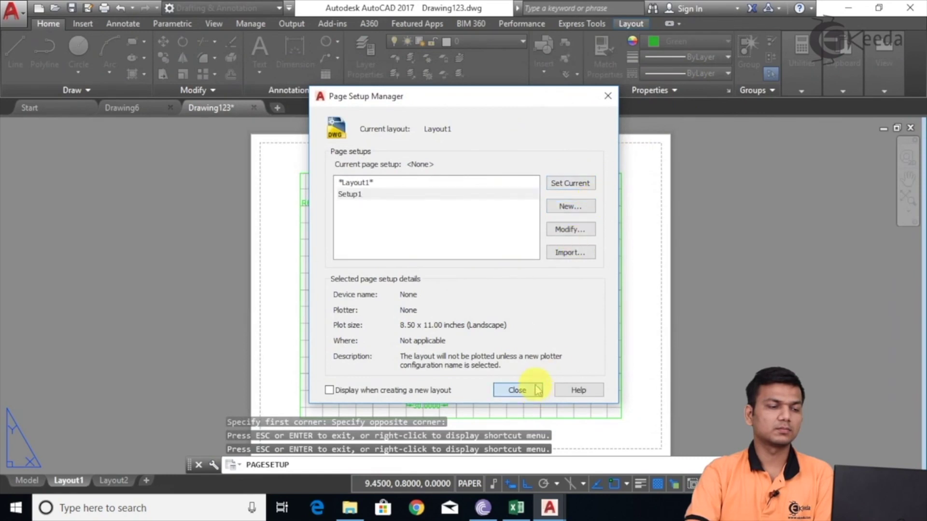
Reopen the Page Setup Manager from the Layout1 tab and modify Setup1.
{"action": "left_click", "coordinate": [537, 390]}
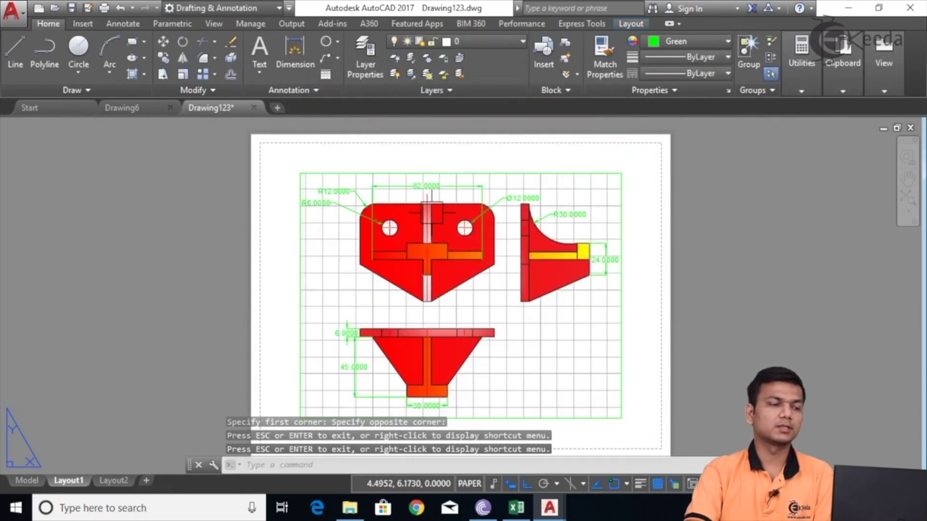
{"action": "left_click", "coordinate": [363, 174]}
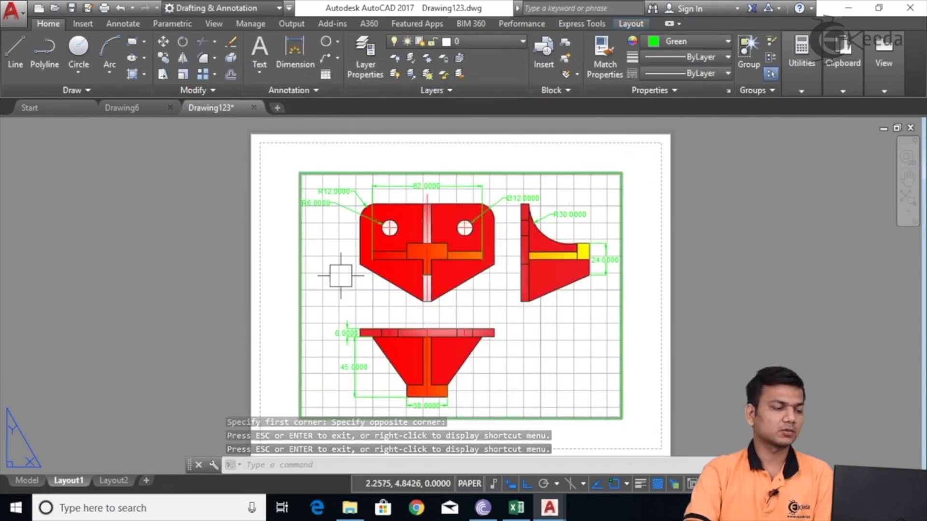
{"action": "key", "text": "Escape"}
{"action": "right_click", "coordinate": [68, 480]}
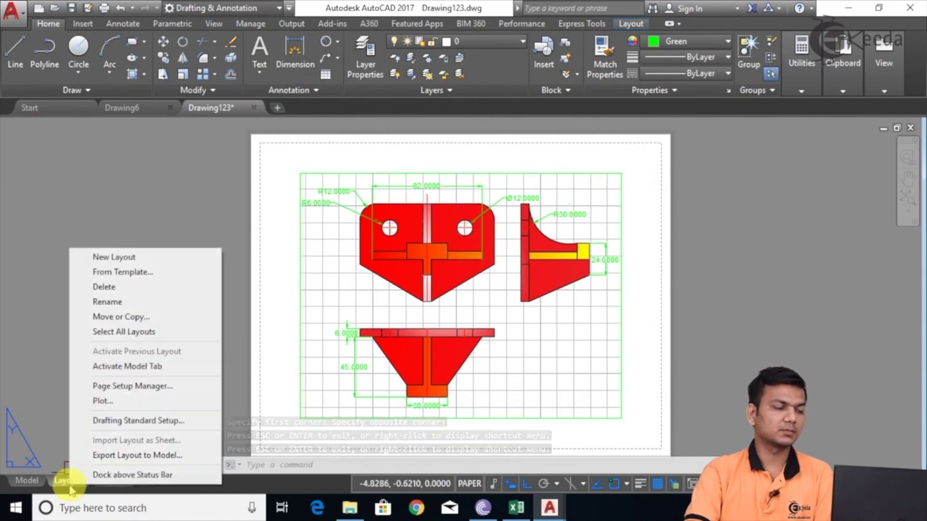
{"action": "left_click", "coordinate": [112, 386]}
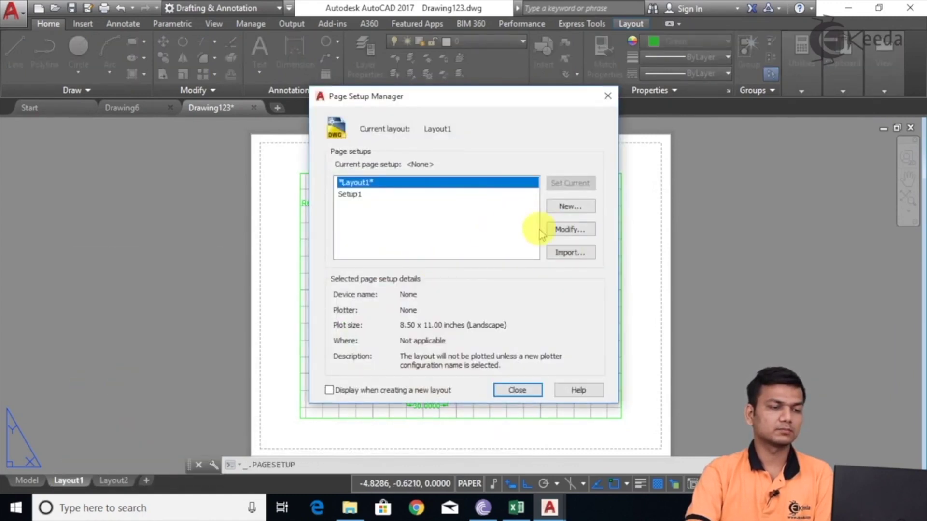
{"action": "left_click", "coordinate": [374, 195]}
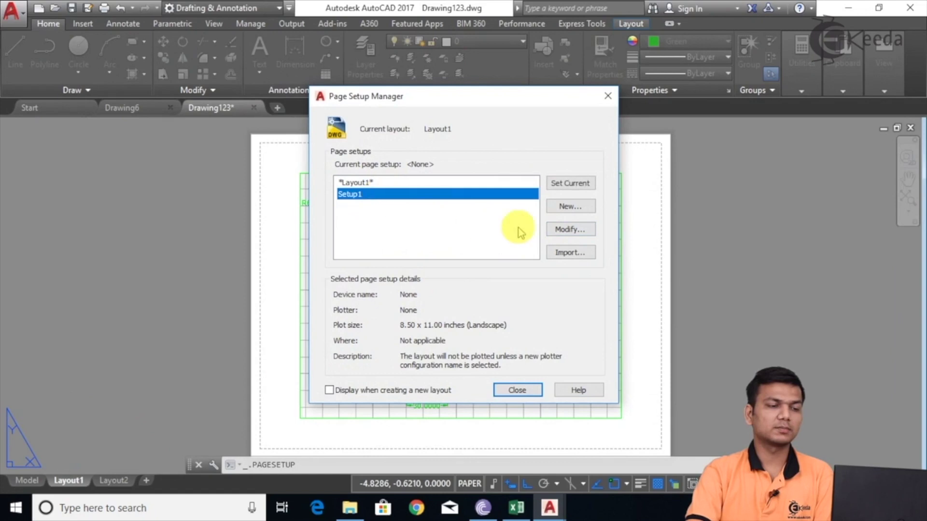
{"action": "left_click", "coordinate": [572, 231]}
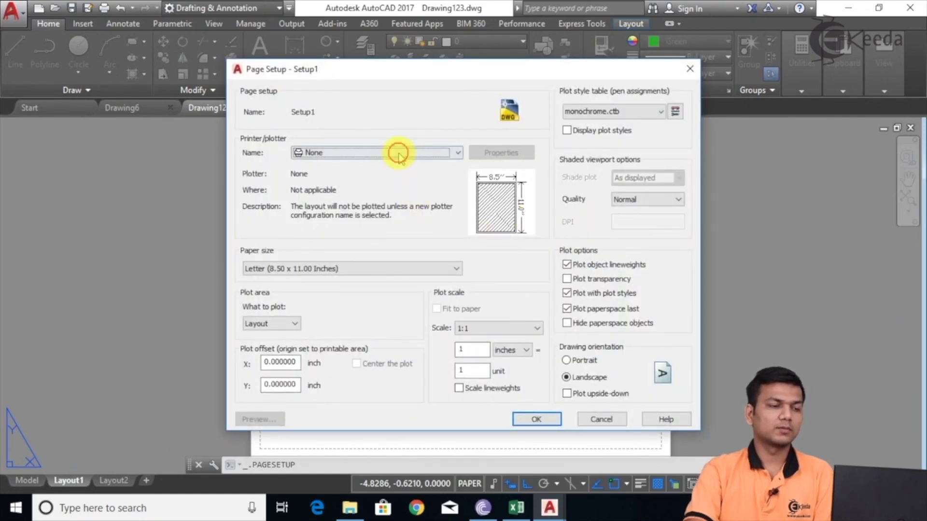
Give Setup1 no plot style, DWG To PDF.pc3, ISO A4 paper and a Window plot area.
{"action": "left_click", "coordinate": [399, 153]}
{"action": "left_click", "coordinate": [399, 153]}
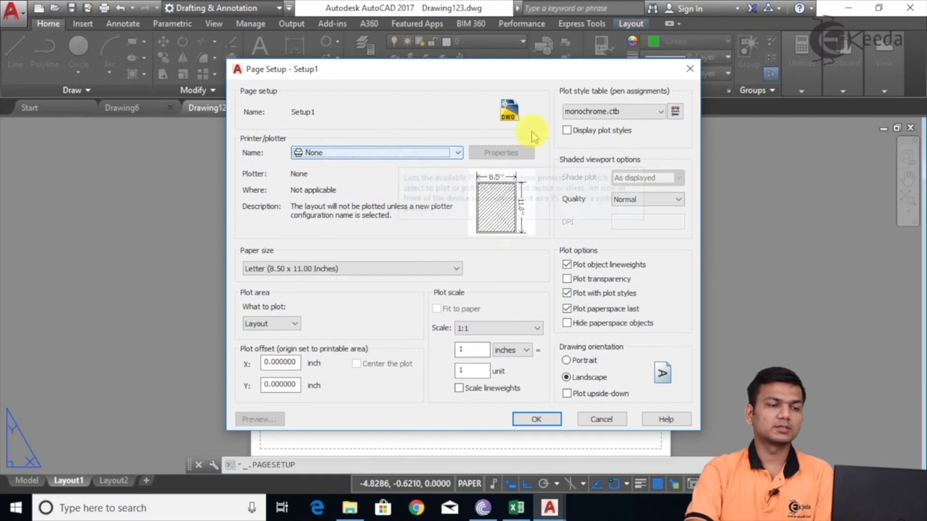
{"action": "left_click", "coordinate": [594, 111]}
{"action": "left_click", "coordinate": [596, 127]}
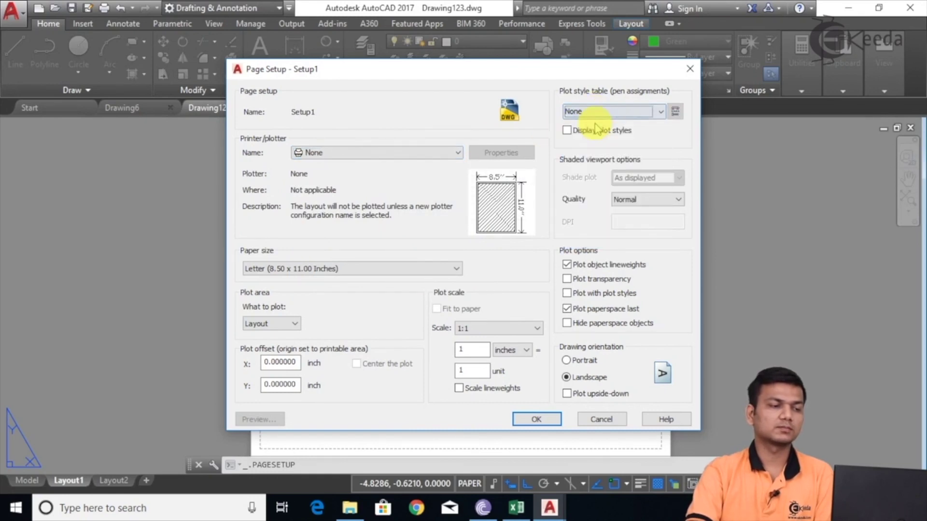
{"action": "left_click", "coordinate": [454, 153]}
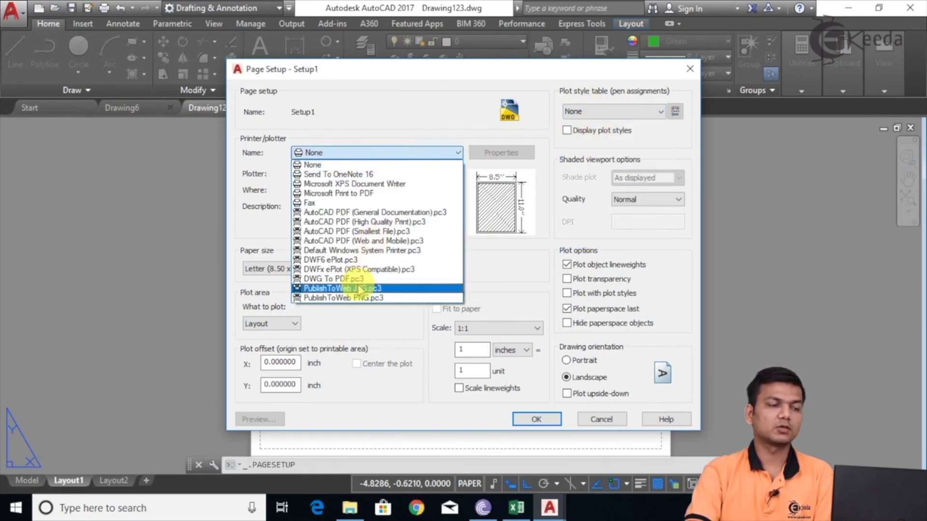
{"action": "left_click", "coordinate": [355, 279]}
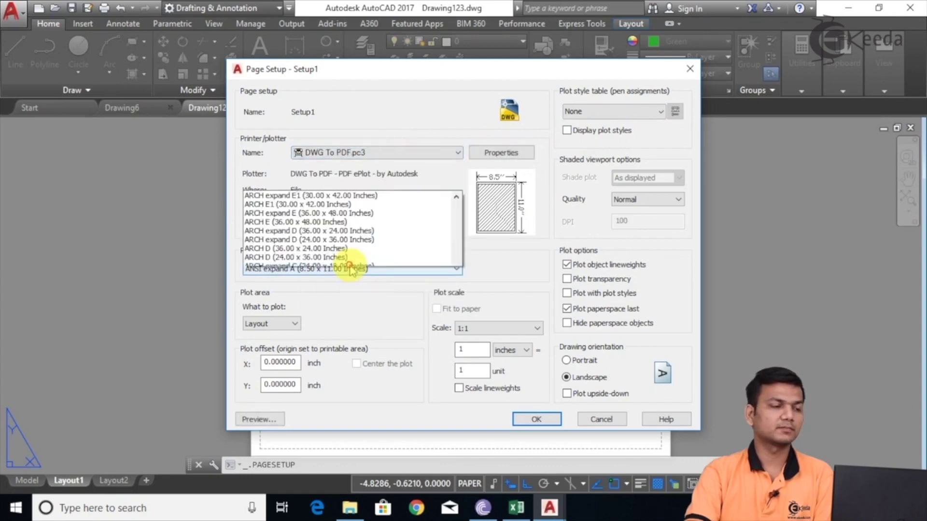
{"action": "scroll", "coordinate": [308, 160], "scroll_direction": "up", "scroll_amount": 3}
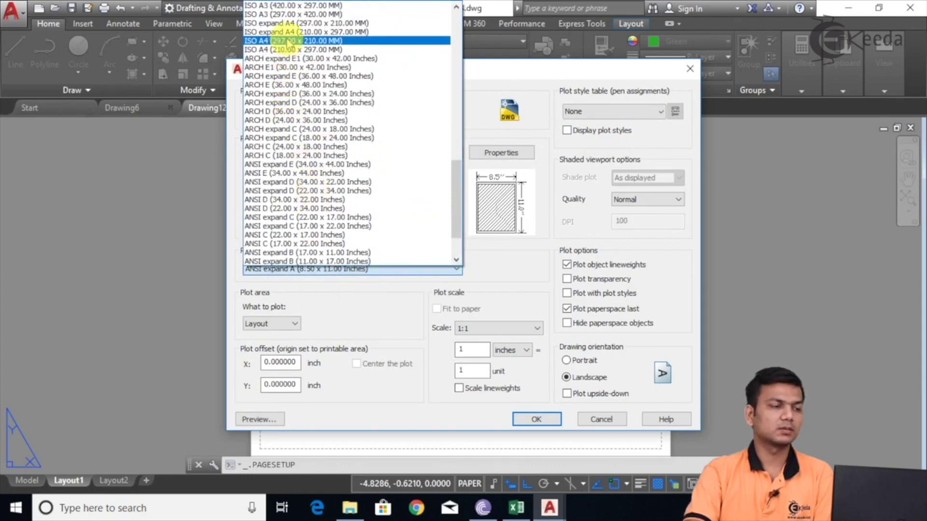
{"action": "left_click", "coordinate": [285, 37]}
{"action": "left_click", "coordinate": [284, 323]}
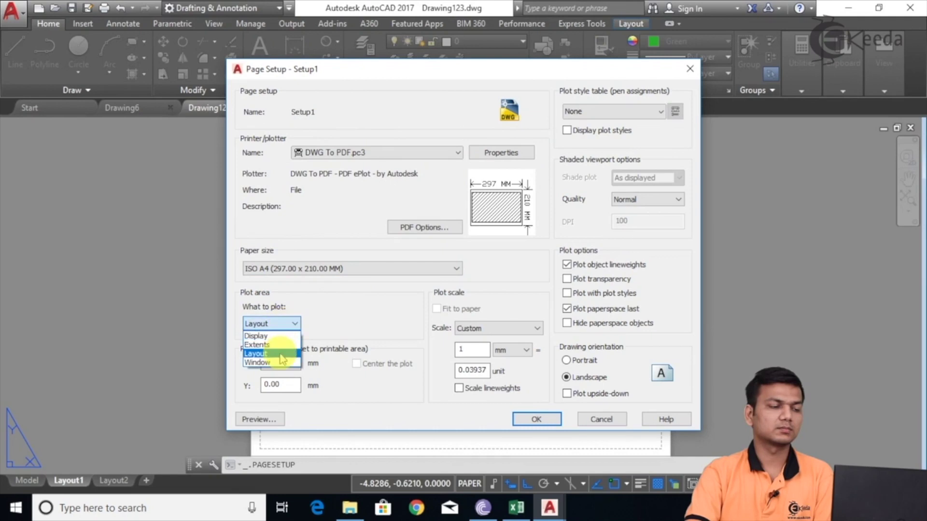
{"action": "left_click", "coordinate": [270, 368]}
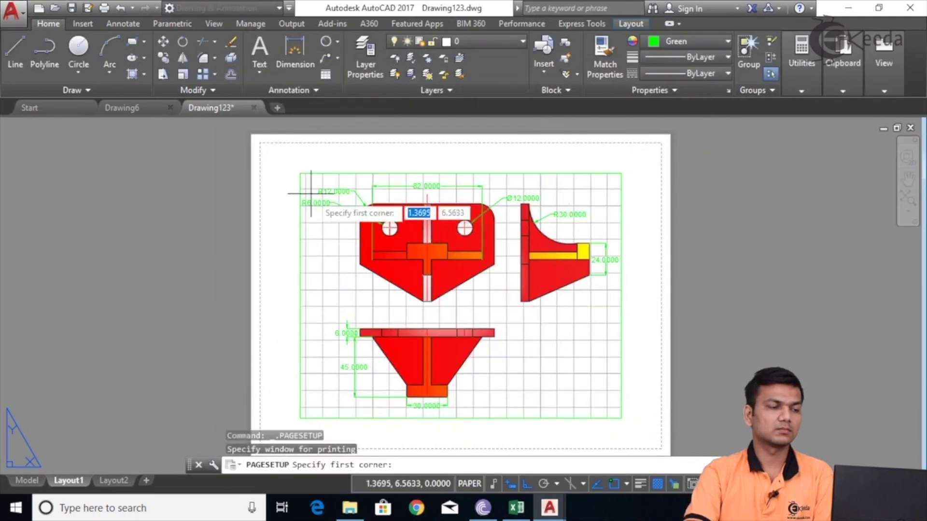
Window the green border from top-left to bottom-right, fit to paper, and preview the plot.
{"action": "left_click", "coordinate": [301, 172]}
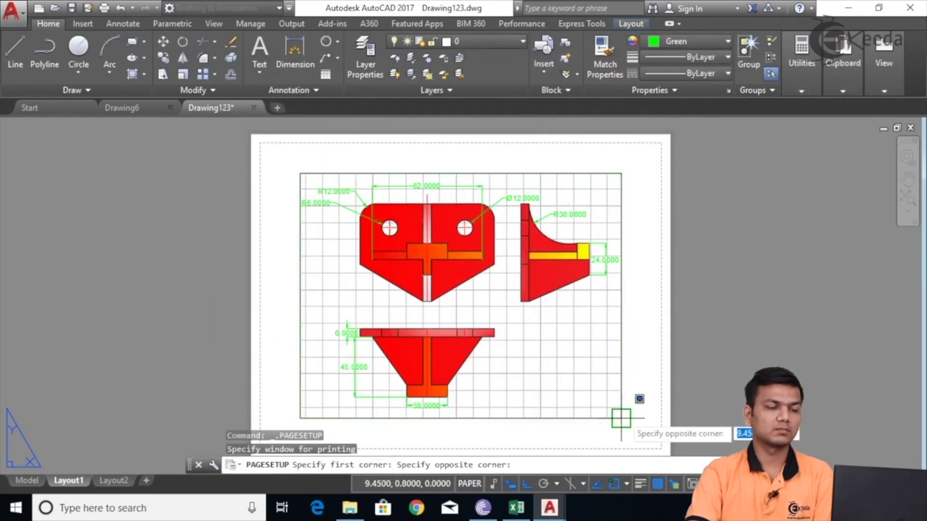
{"action": "left_click", "coordinate": [621, 417]}
{"action": "left_click", "coordinate": [436, 309]}
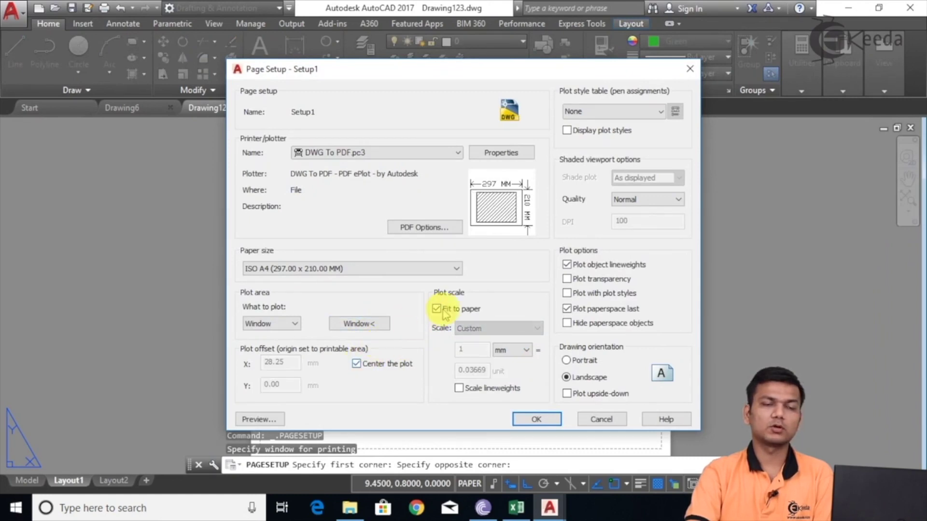
{"action": "left_click", "coordinate": [261, 419]}
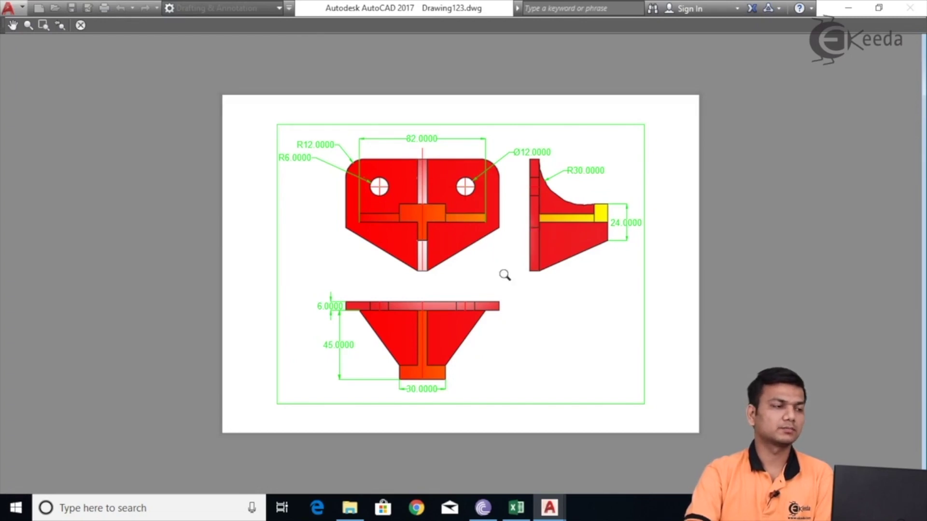
{"action": "left_click", "coordinate": [80, 25]}
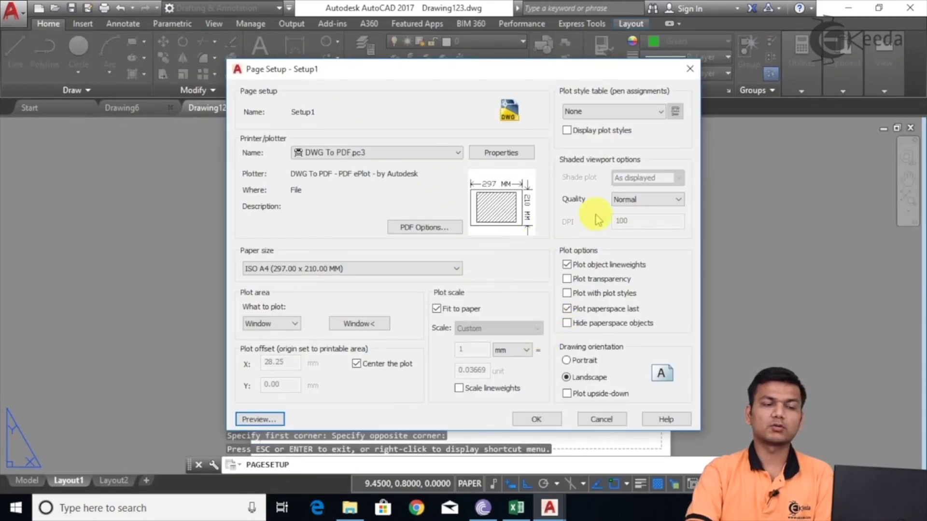
Set shaded viewport quality to Maximum, preview the plot, and save Setup1.
{"action": "left_click", "coordinate": [627, 206]}
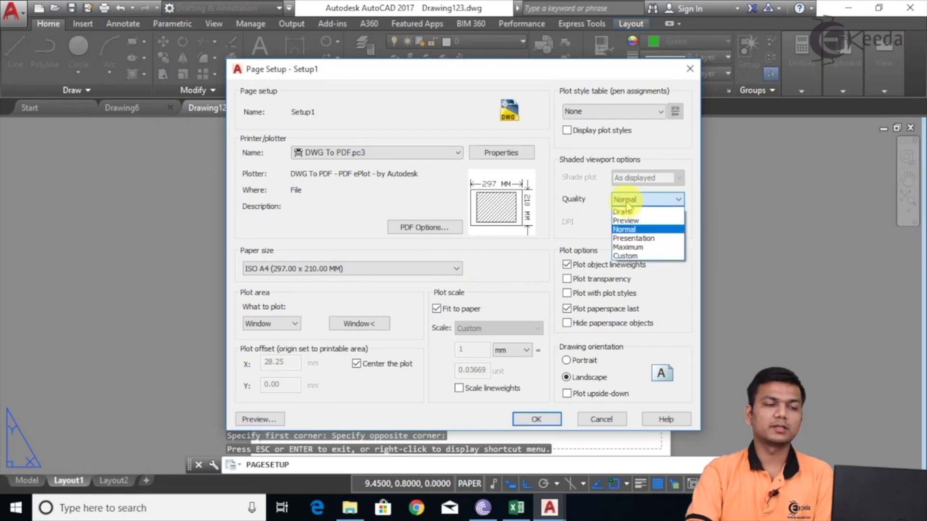
{"action": "left_click", "coordinate": [630, 248]}
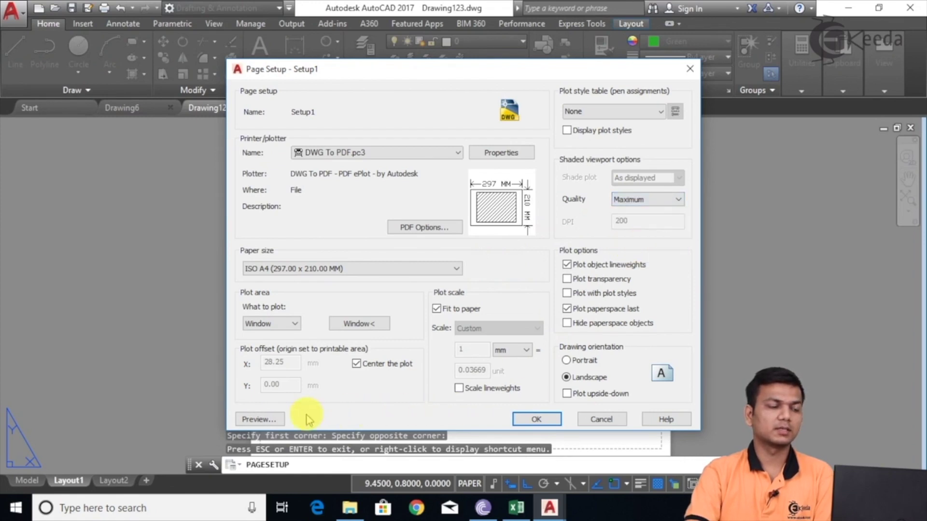
{"action": "left_click", "coordinate": [256, 419]}
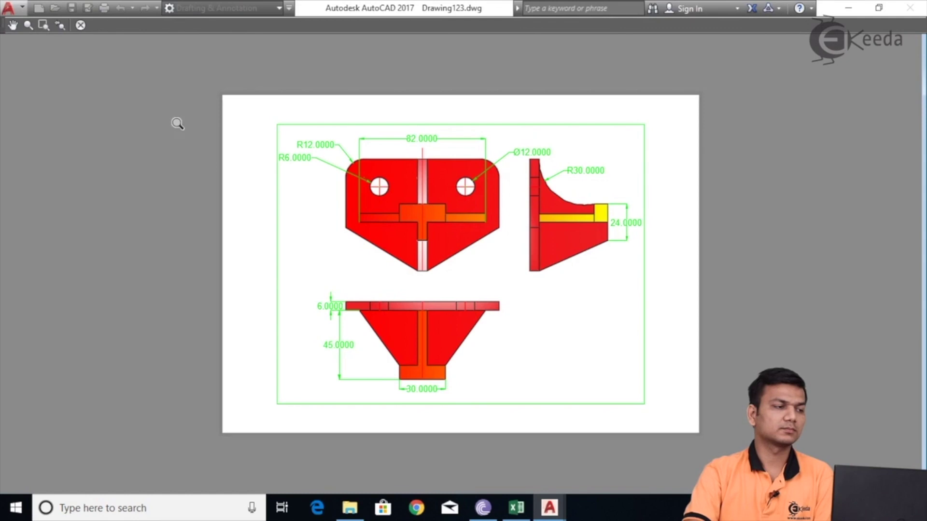
{"action": "left_click", "coordinate": [80, 25]}
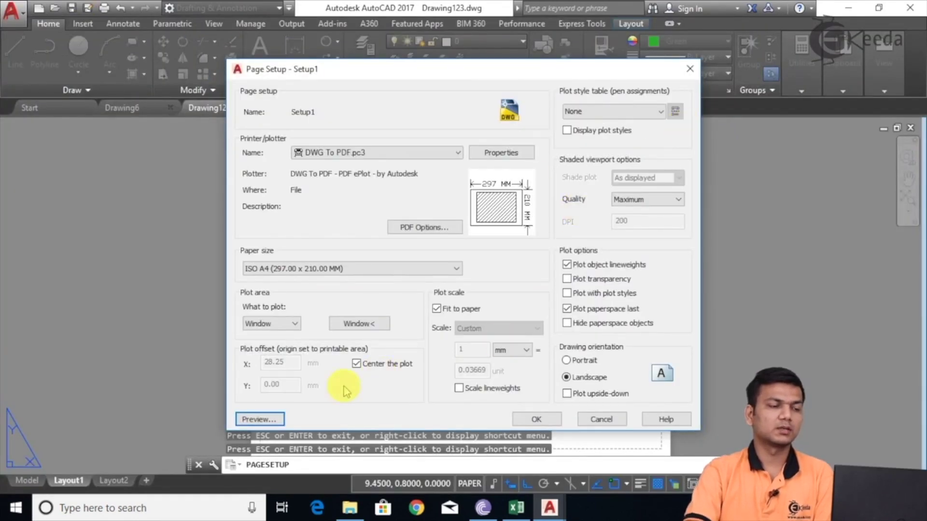
{"action": "left_click", "coordinate": [536, 420]}
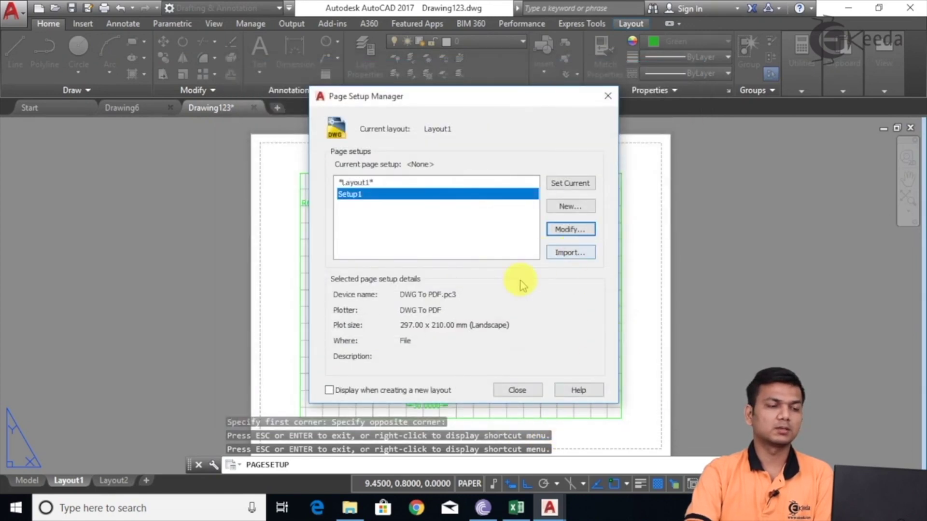
Make Setup1 Layout1's current page setup, frame the whole A4 sheet, and add Layout3.
{"action": "left_click", "coordinate": [571, 183]}
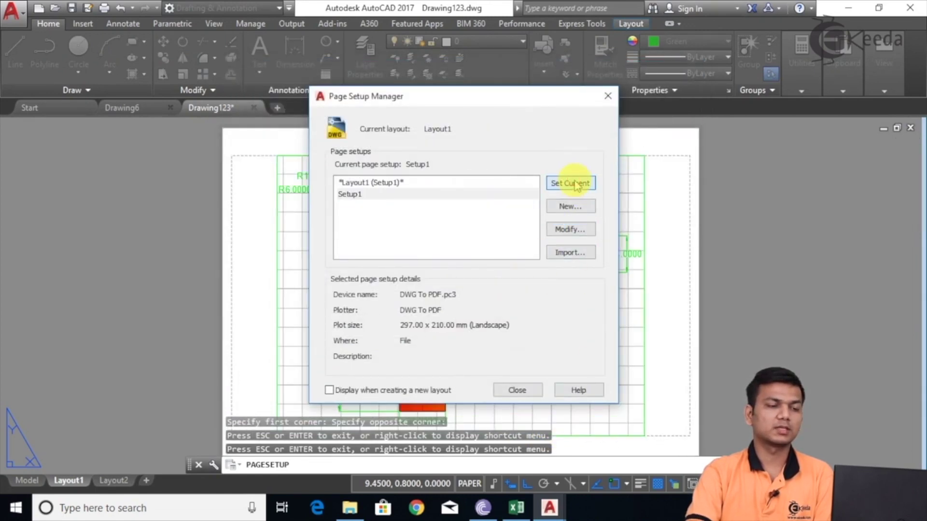
{"action": "left_click", "coordinate": [517, 391]}
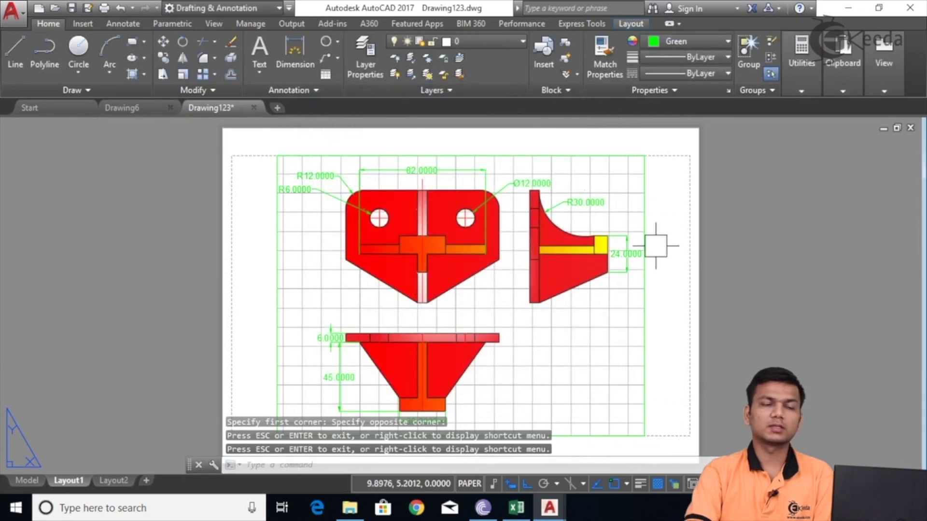
{"action": "scroll", "coordinate": [509, 342], "scroll_direction": "down", "scroll_amount": 2}
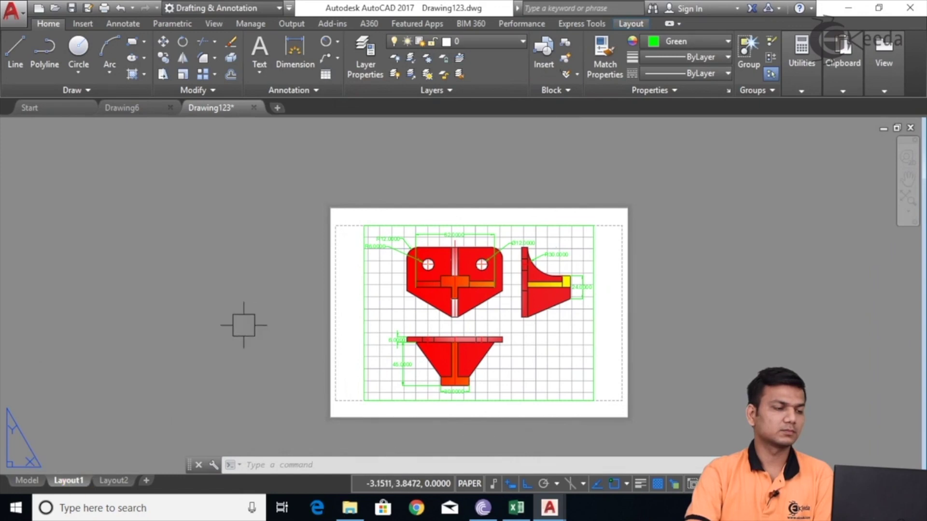
{"action": "middle_click_drag", "start_coordinate": [231, 354], "coordinate": [203, 318]}
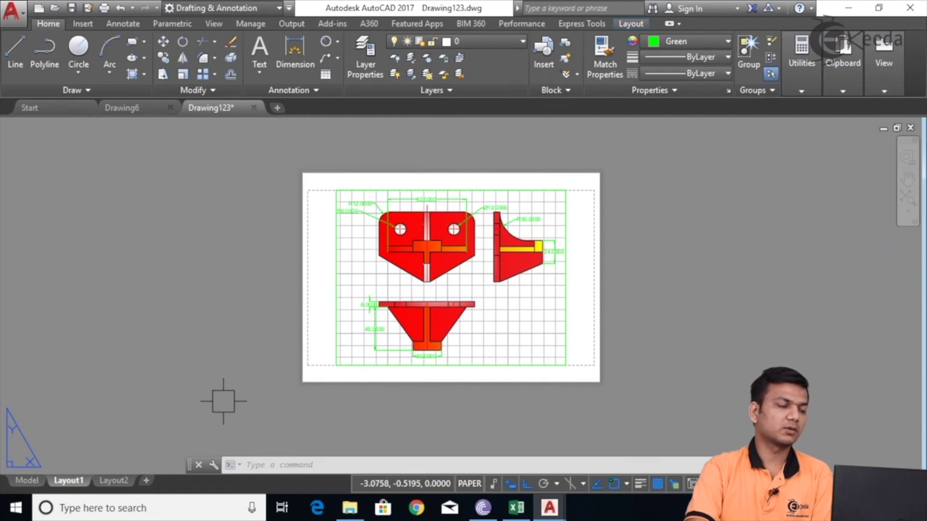
{"action": "left_click", "coordinate": [147, 481]}
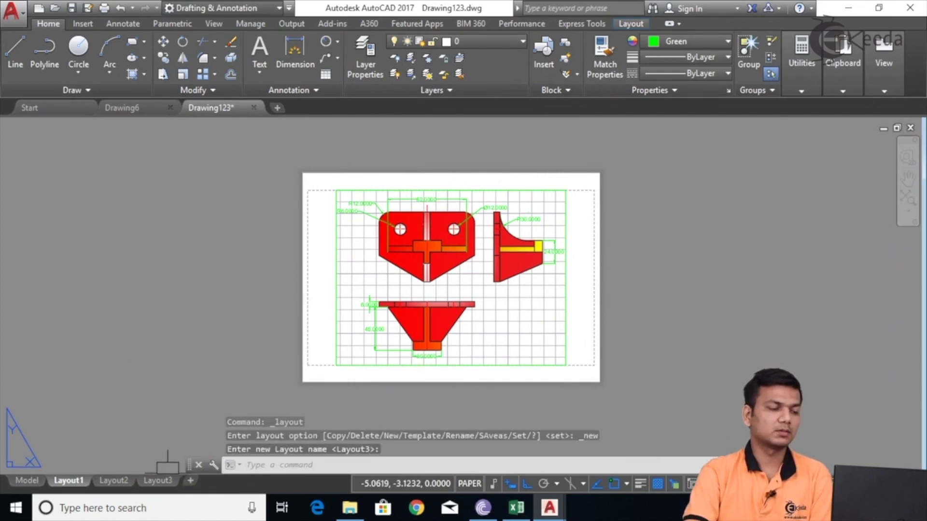
Switch to Layout3 and erase its default viewport, leaving a blank sheet.
{"action": "left_click", "coordinate": [157, 480]}
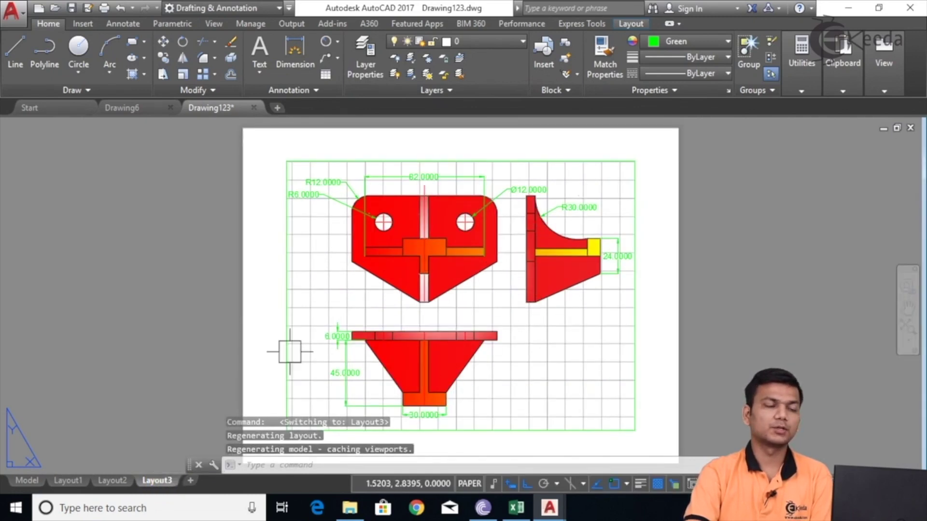
{"action": "left_click", "coordinate": [287, 174]}
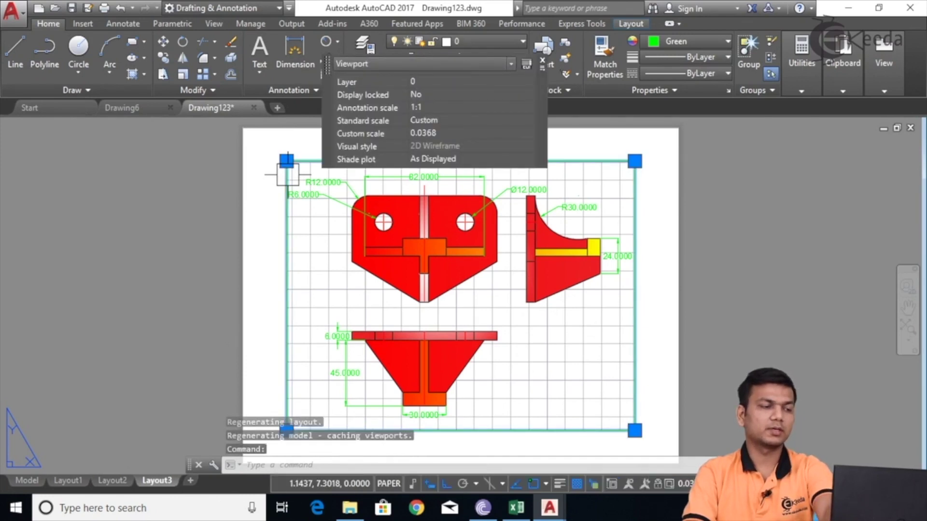
{"action": "key", "text": "Delete"}
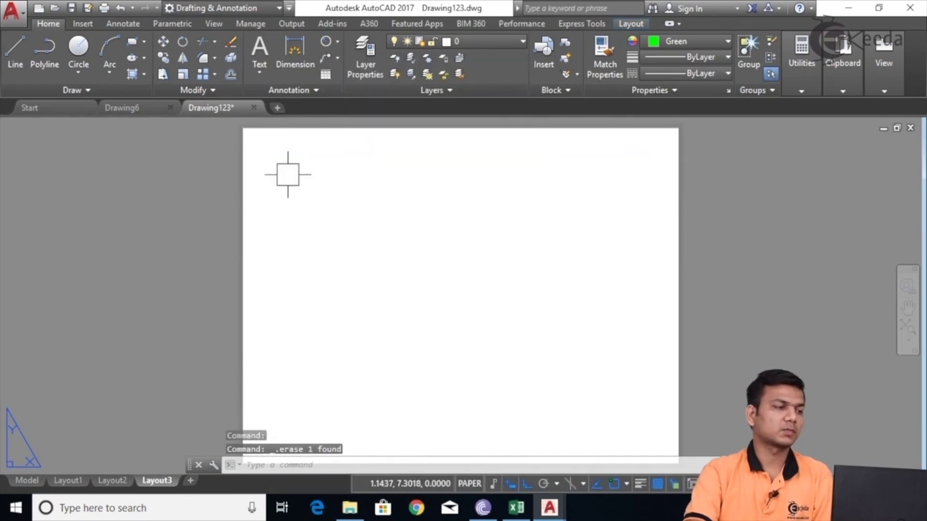
{"action": "left_click", "coordinate": [16, 53]}
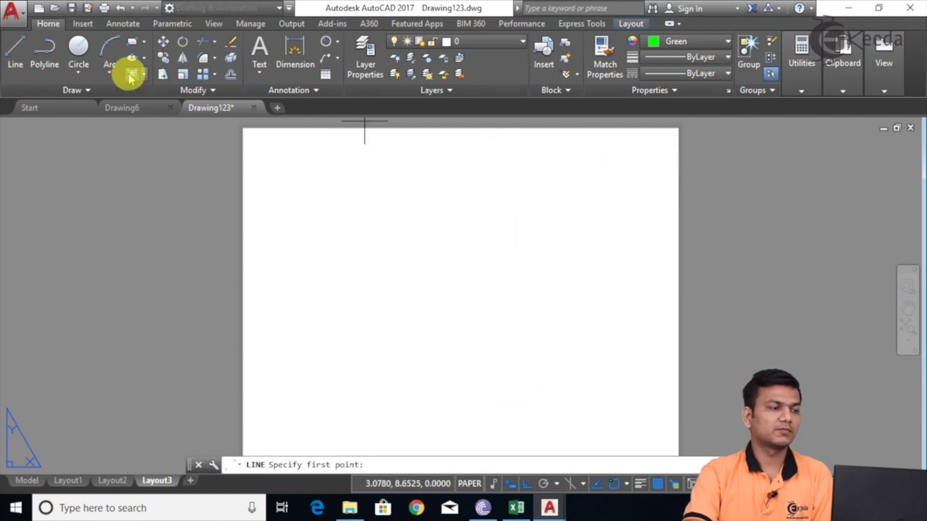
Abandon a first rectangle attempt and set the drawing colour to ByLayer.
{"action": "left_click", "coordinate": [132, 42]}
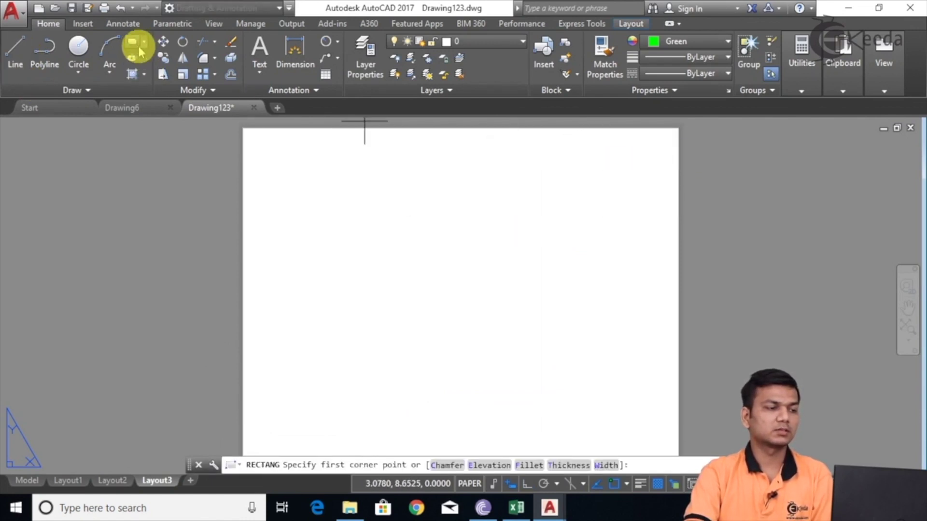
{"action": "left_click", "coordinate": [244, 130]}
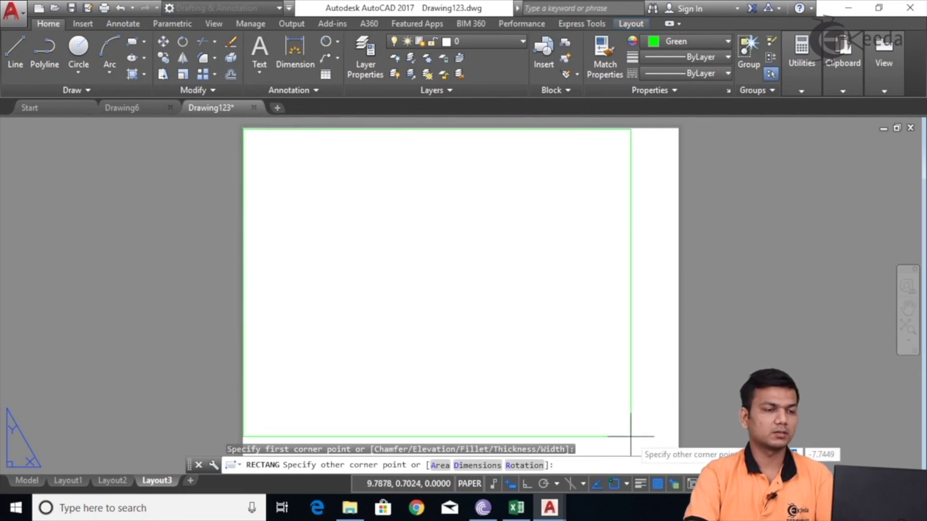
{"action": "key", "text": "Escape"}
{"action": "key", "text": "Escape"}
{"action": "key", "text": "Escape"}
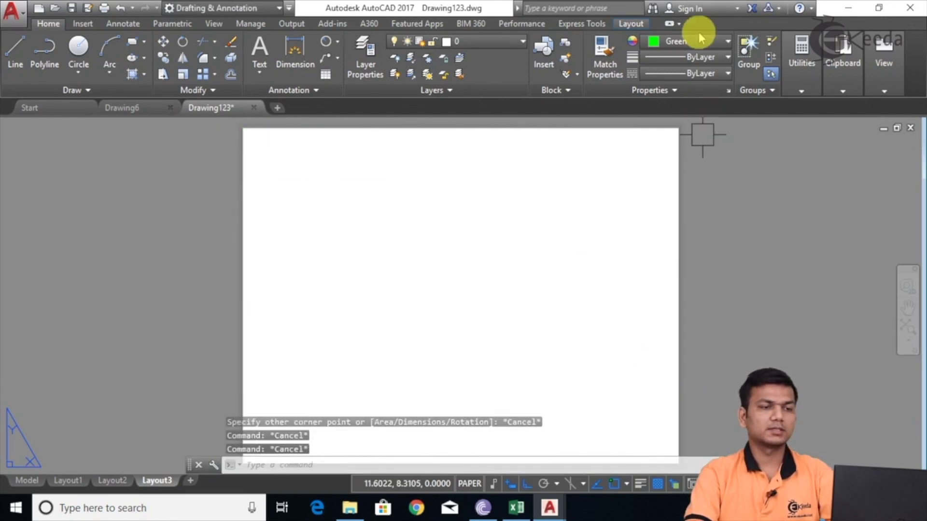
{"action": "left_click", "coordinate": [689, 40]}
{"action": "left_click", "coordinate": [659, 56]}
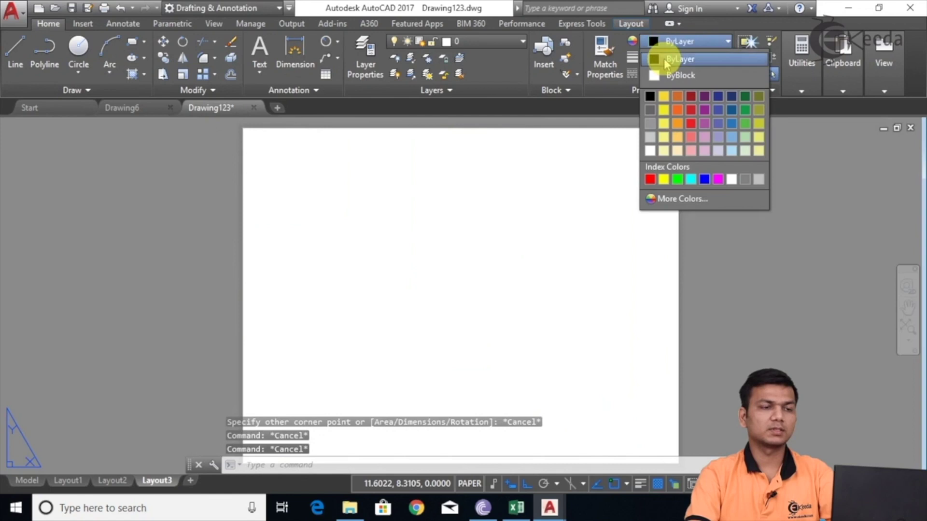
Draw a rectangle border from the sheet's top-left corner to its bottom-right corner.
{"action": "left_click", "coordinate": [132, 42]}
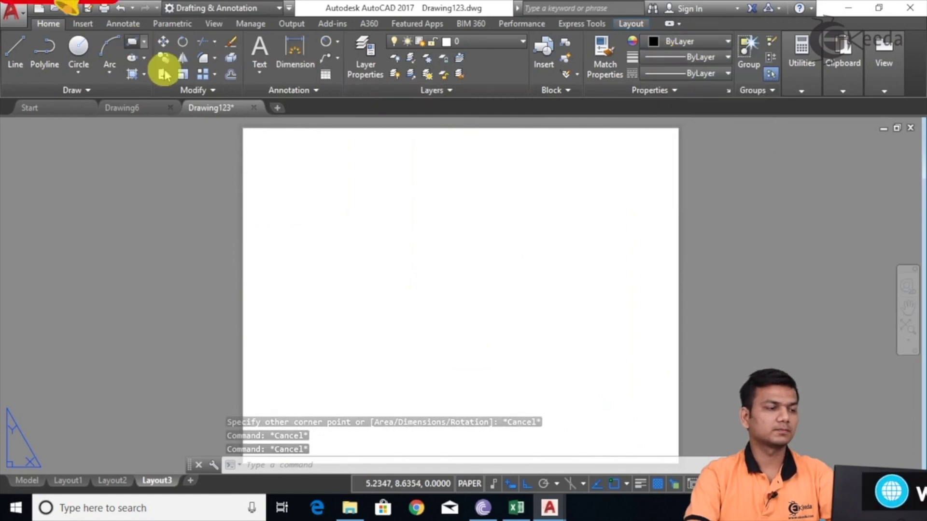
{"action": "left_click", "coordinate": [245, 130]}
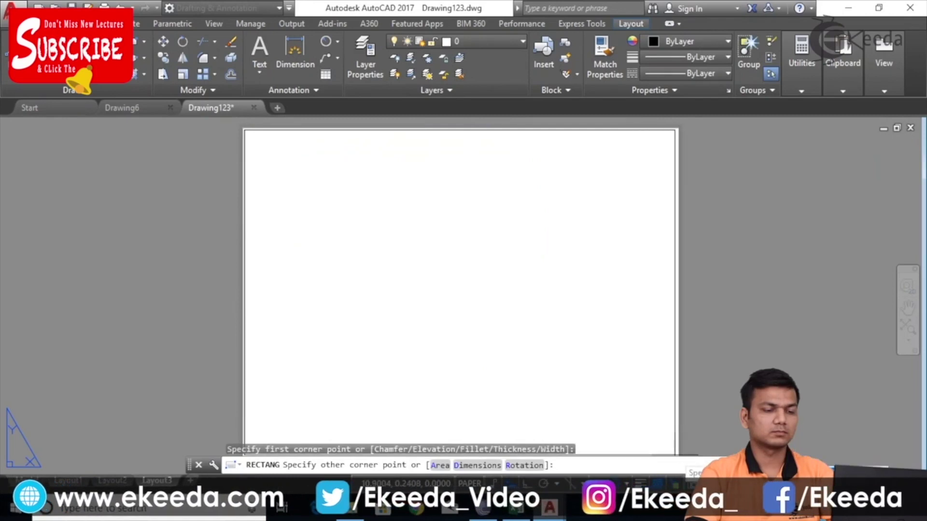
{"action": "left_click", "coordinate": [677, 455]}
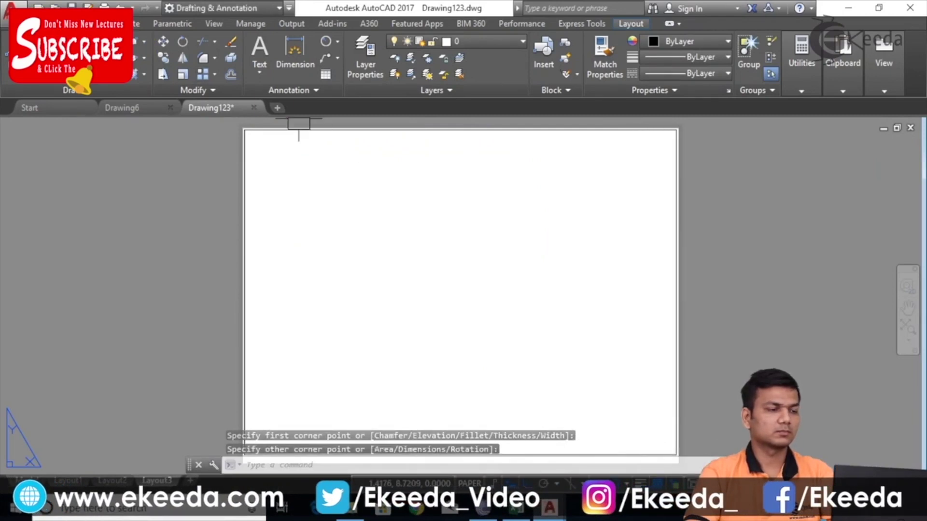
{"action": "type", "text": "l"}
{"action": "key", "text": "Return"}
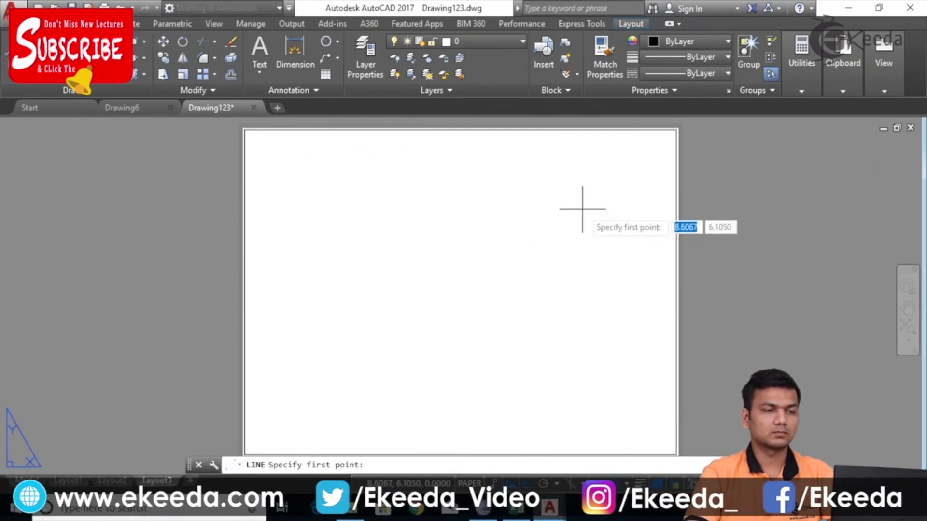
Try a first vertical line near the right edge, then cancel it.
{"action": "left_click", "coordinate": [595, 129]}
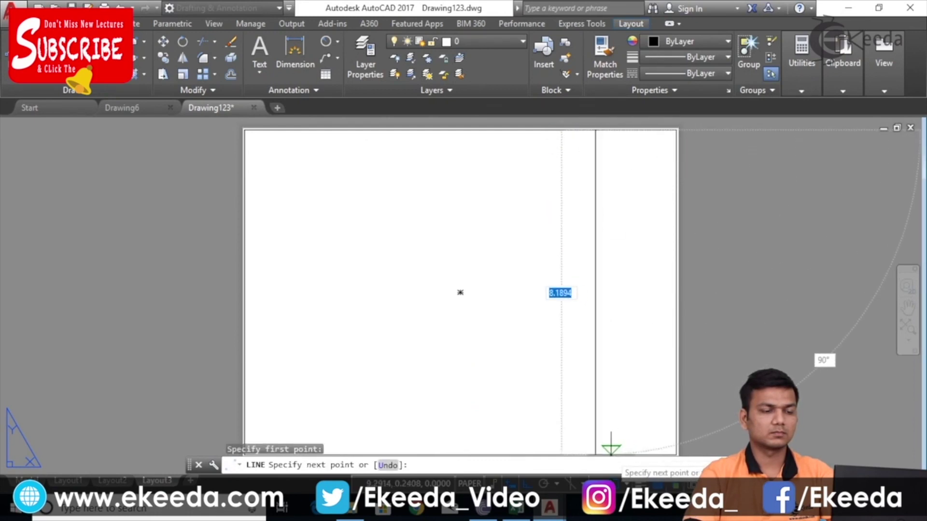
{"action": "left_click", "coordinate": [608, 455]}
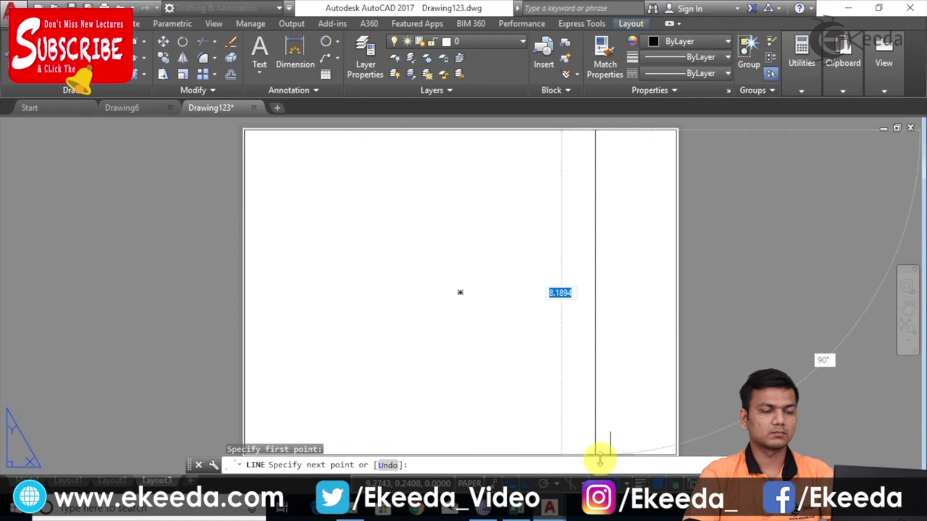
{"action": "right_click", "coordinate": [558, 461]}
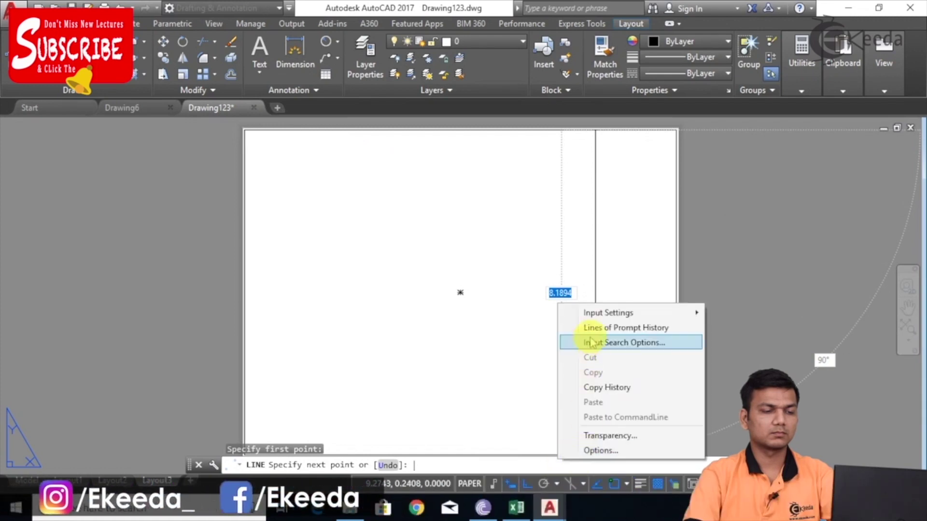
{"action": "key", "text": "Escape"}
{"action": "key", "text": "Escape"}
{"action": "scroll", "coordinate": [496, 362], "scroll_direction": "down", "scroll_amount": 3}
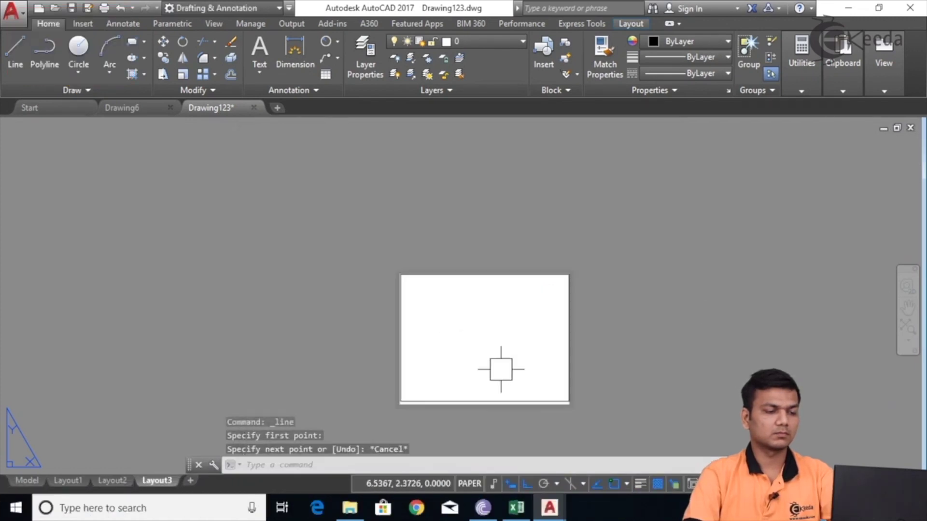
Draw a vertical divider line from the sheet's top edge to its bottom edge.
{"action": "left_click", "coordinate": [18, 47]}
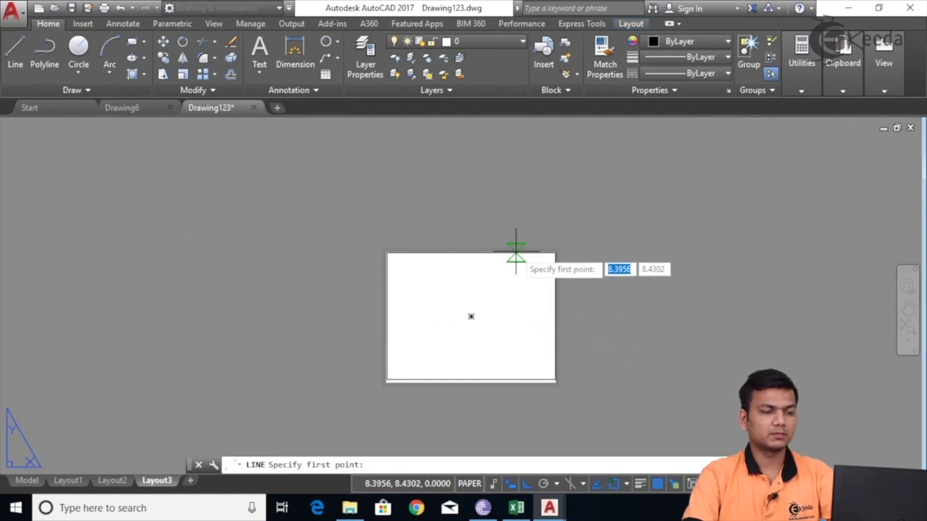
{"action": "scroll", "coordinate": [517, 251], "scroll_direction": "up", "scroll_amount": 5}
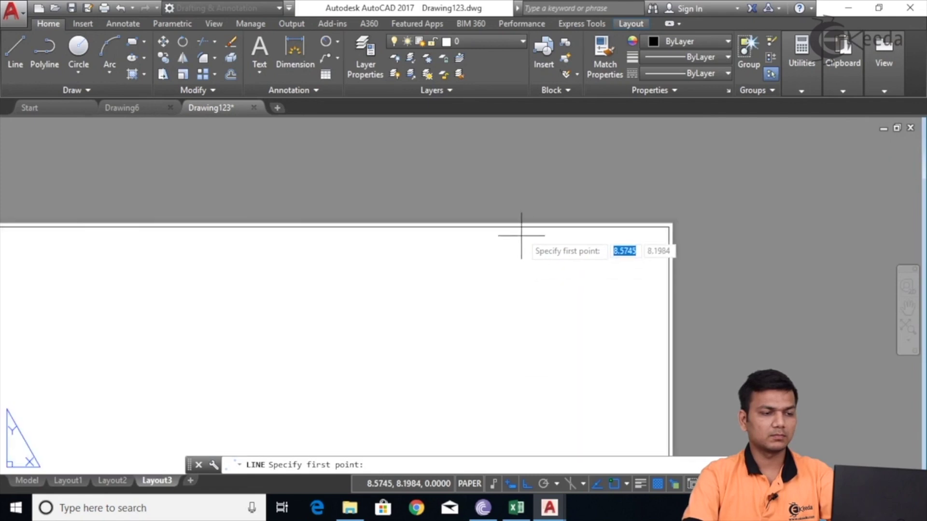
{"action": "left_click", "coordinate": [520, 223]}
{"action": "scroll", "coordinate": [519, 270], "scroll_direction": "down", "scroll_amount": 5}
{"action": "scroll", "coordinate": [531, 388], "scroll_direction": "down", "scroll_amount": 3}
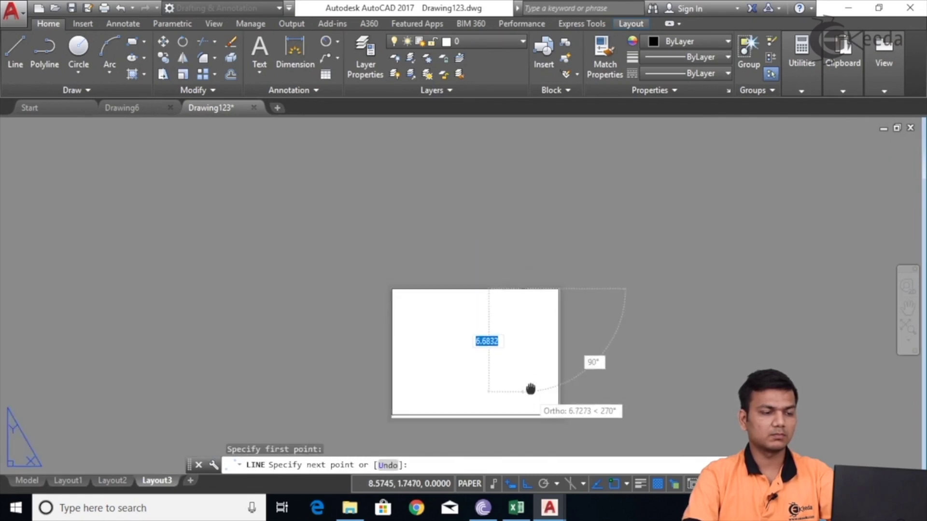
{"action": "scroll", "coordinate": [501, 381], "scroll_direction": "up", "scroll_amount": 4}
{"action": "left_click", "coordinate": [497, 411]}
{"action": "right_click", "coordinate": [497, 410]}
{"action": "left_click", "coordinate": [526, 263]}
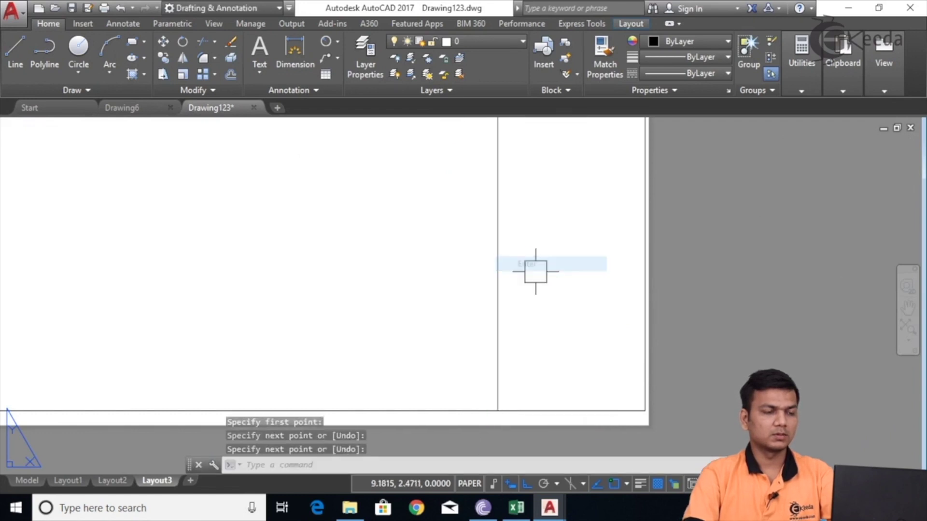
Draw a horizontal line from the vertical divider to the sheet's right border.
{"action": "scroll", "coordinate": [536, 338], "scroll_direction": "down", "scroll_amount": 4}
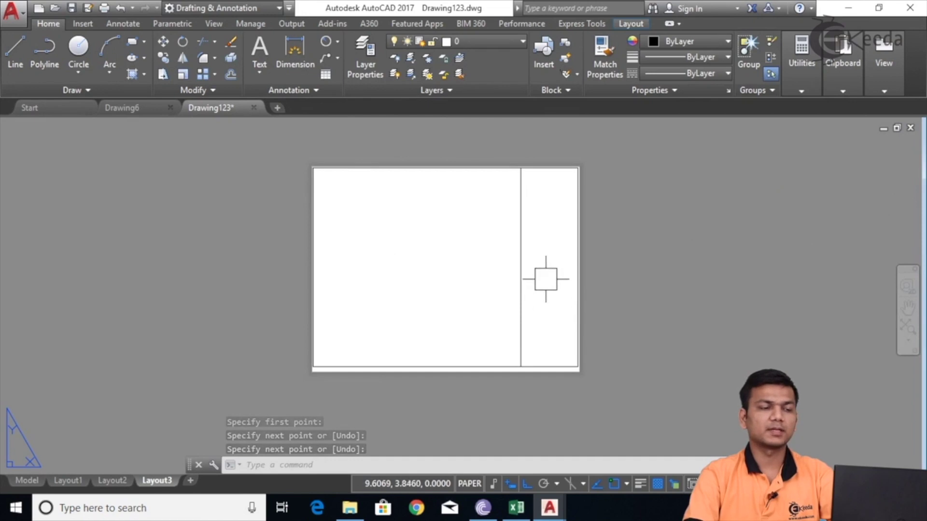
{"action": "scroll", "coordinate": [548, 269], "scroll_direction": "up", "scroll_amount": 2}
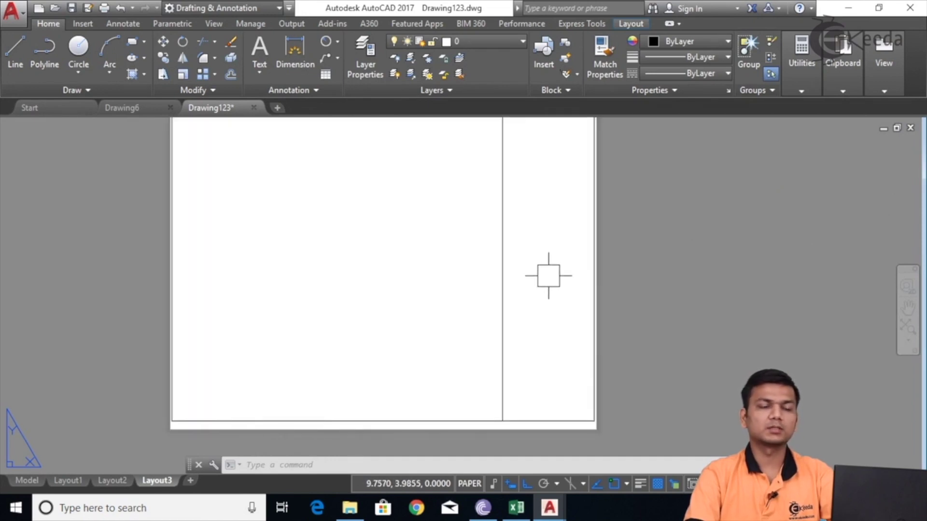
{"action": "scroll", "coordinate": [545, 273], "scroll_direction": "down", "scroll_amount": 2}
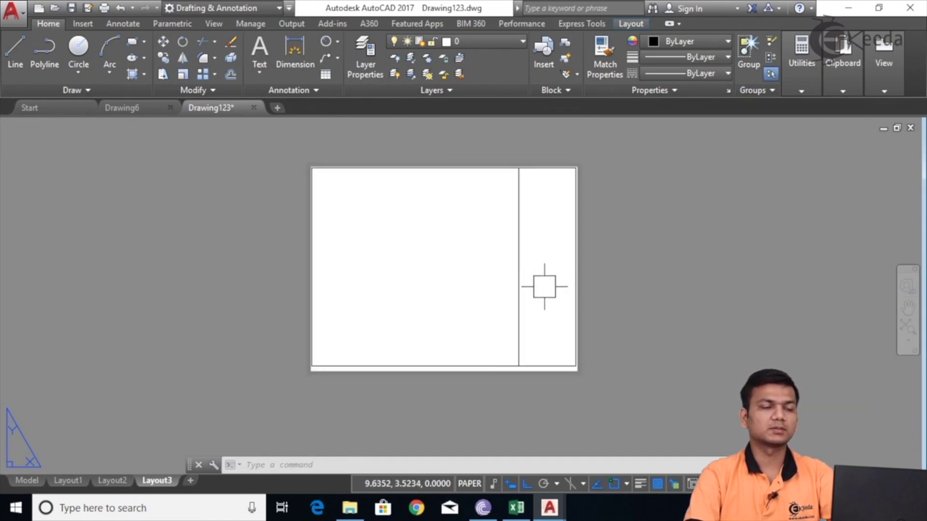
{"action": "middle_click_drag", "start_coordinate": [544, 287], "coordinate": [565, 285]}
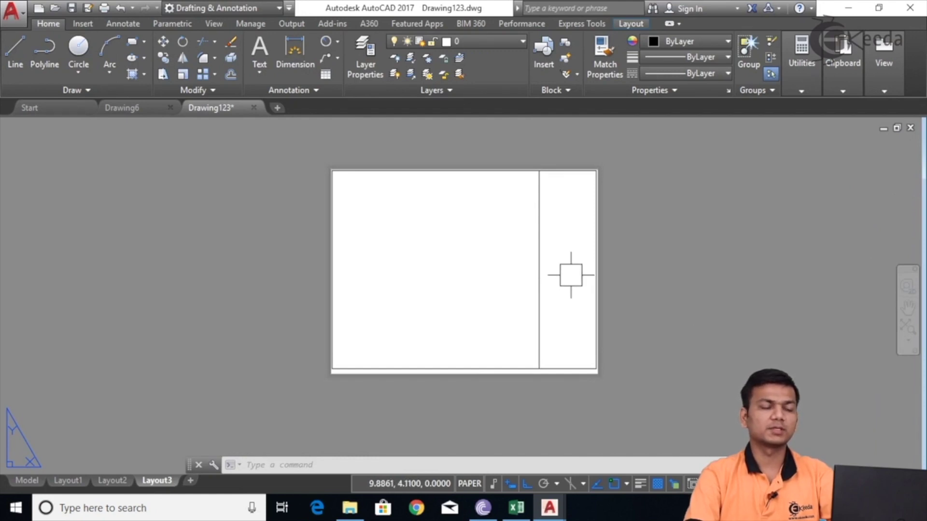
{"action": "scroll", "coordinate": [555, 297], "scroll_direction": "up", "scroll_amount": 2}
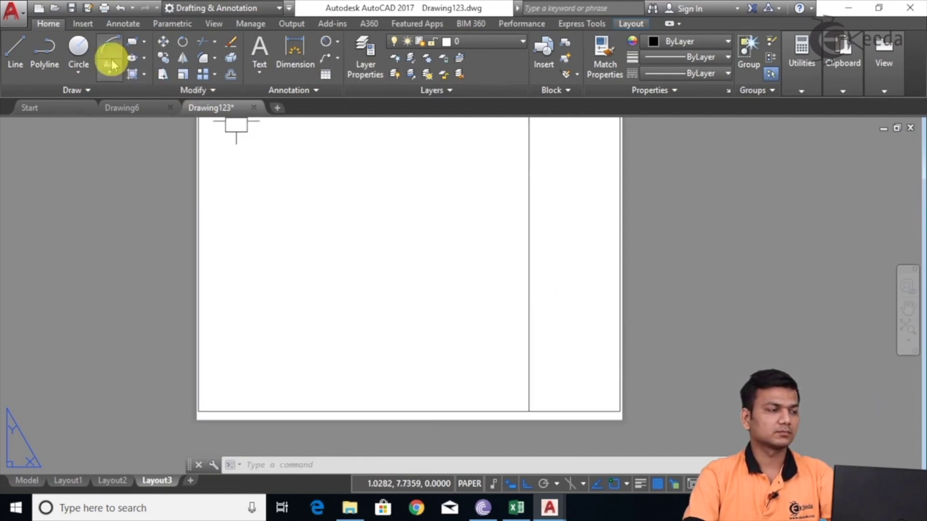
{"action": "left_click", "coordinate": [15, 52]}
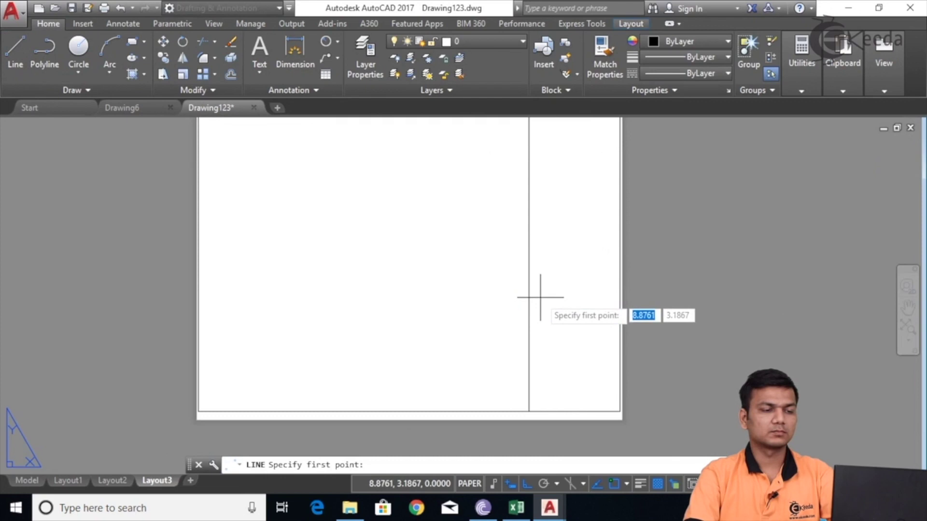
{"action": "left_click", "coordinate": [530, 300]}
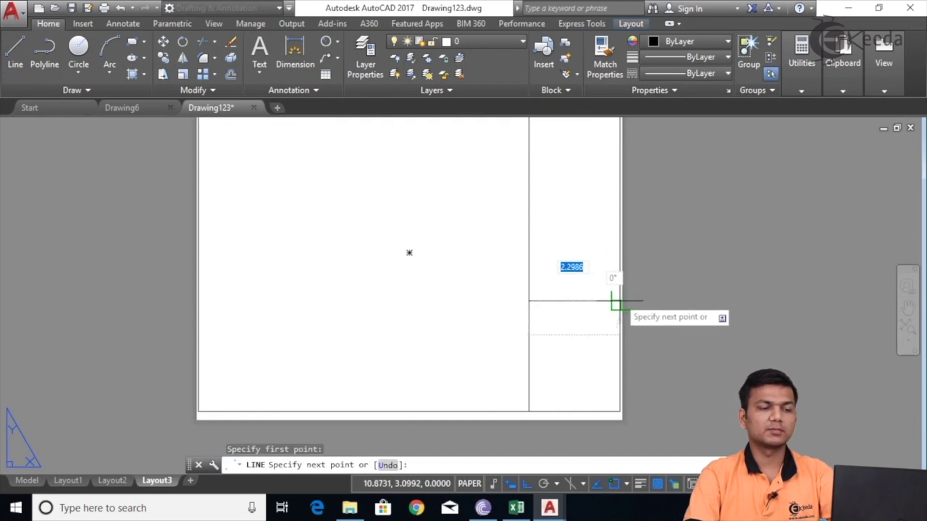
{"action": "left_click", "coordinate": [619, 301]}
{"action": "right_click", "coordinate": [617, 301]}
{"action": "left_click", "coordinate": [637, 308]}
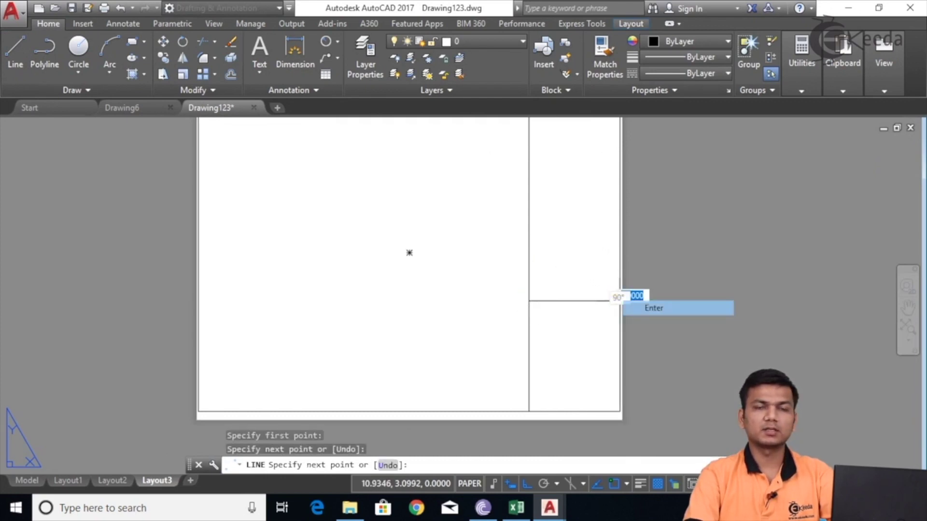
Pan around the finished Layout3 sheet, then switch to Layout2.
{"action": "middle_click_drag", "start_coordinate": [560, 268], "coordinate": [578, 290]}
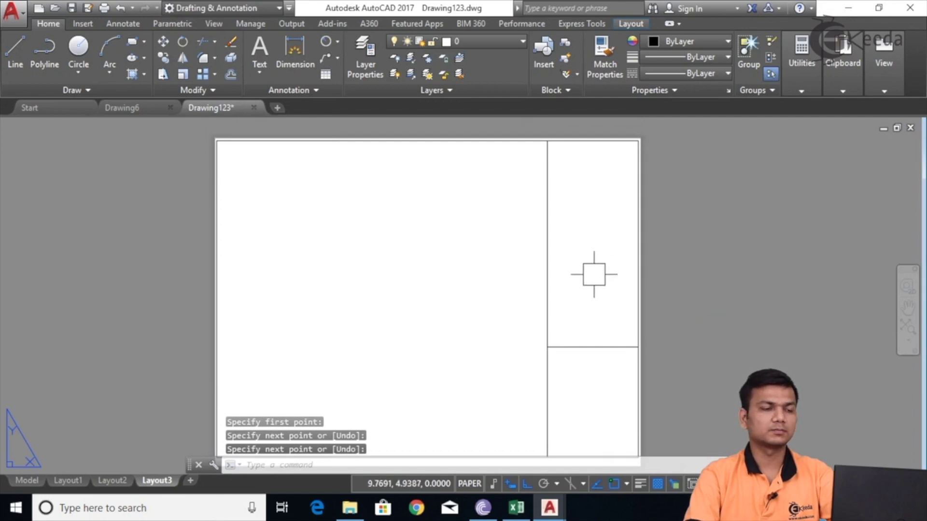
{"action": "middle_click_drag", "start_coordinate": [484, 280], "coordinate": [513, 262]}
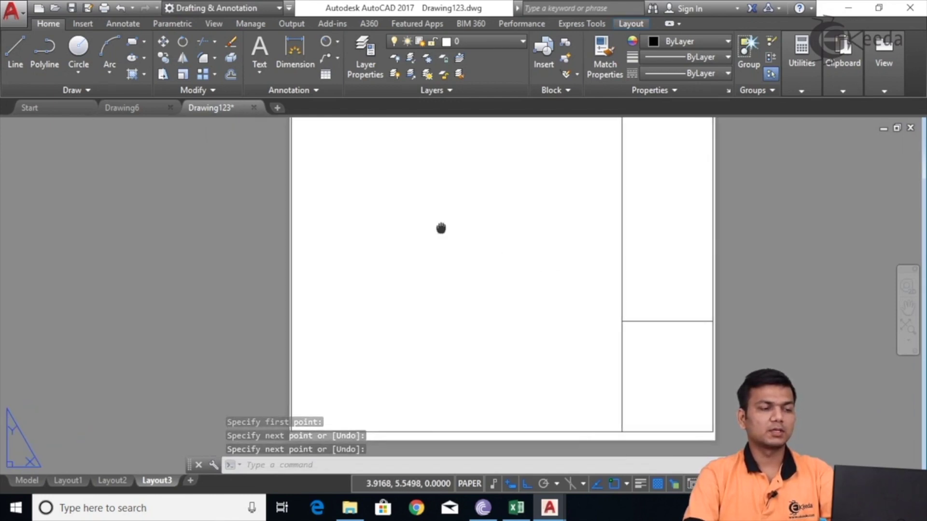
{"action": "middle_click_drag", "start_coordinate": [441, 227], "coordinate": [406, 218]}
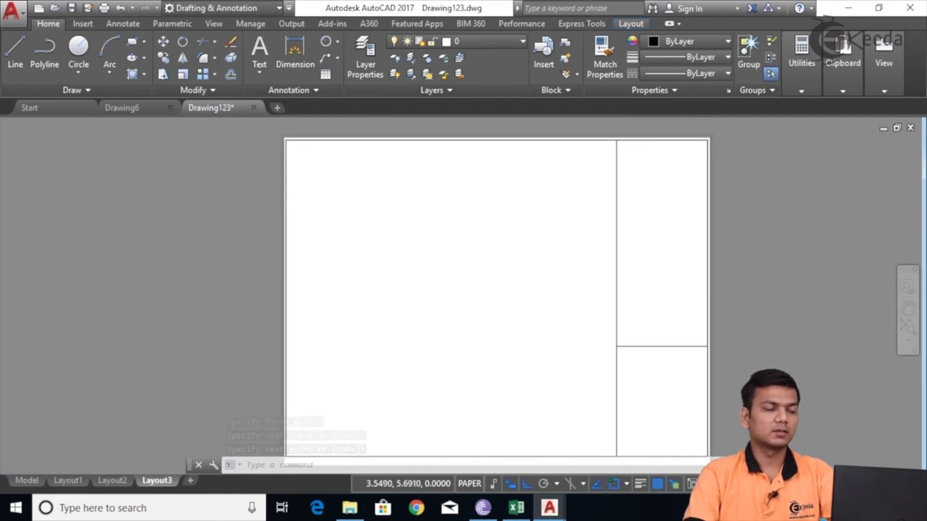
{"action": "scroll", "coordinate": [420, 251], "scroll_direction": "down", "scroll_amount": 2}
{"action": "middle_click_drag", "start_coordinate": [419, 251], "coordinate": [415, 242]}
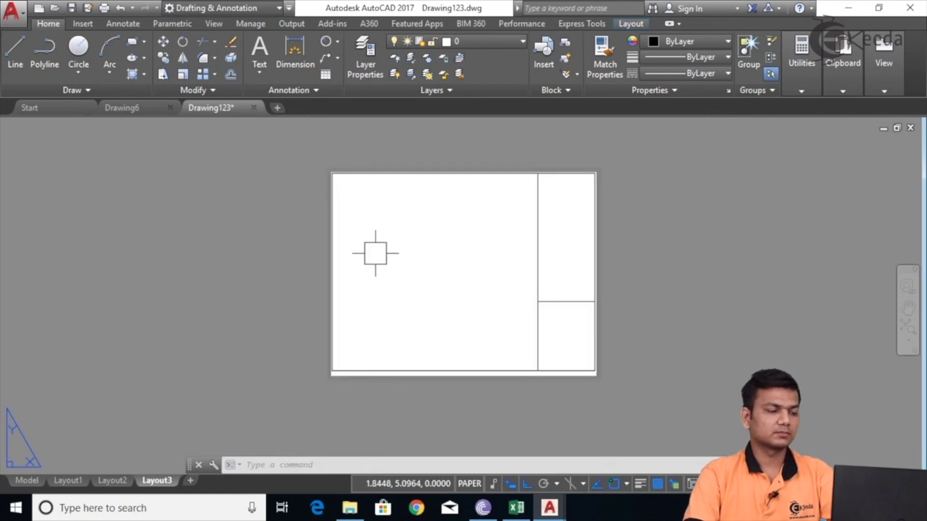
{"action": "left_click", "coordinate": [118, 480]}
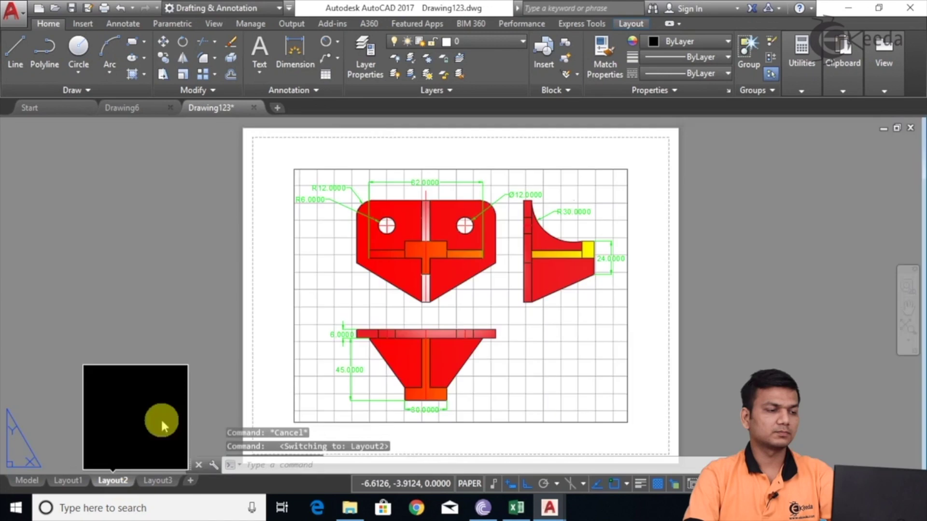
Erase Layout2's bracket viewport and go back to the Layout3 sheet.
{"action": "left_click", "coordinate": [296, 183]}
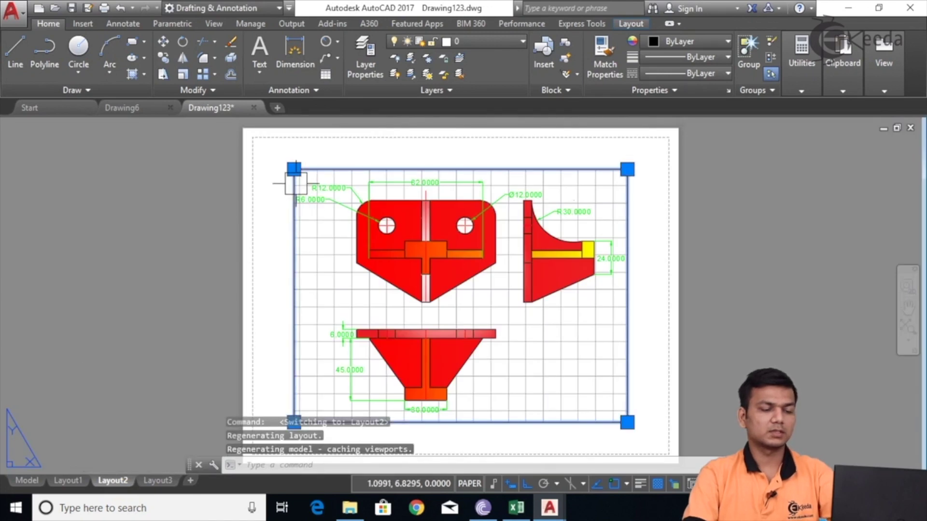
{"action": "key", "text": "Delete"}
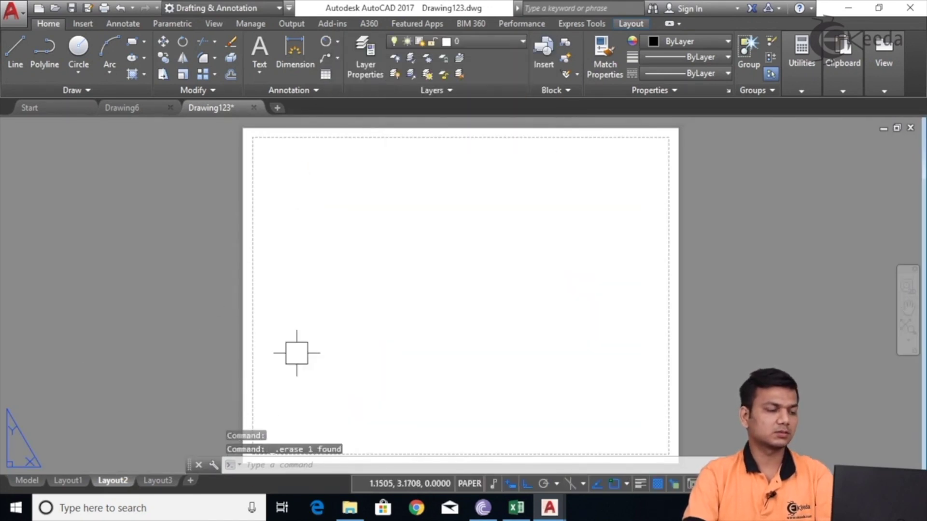
{"action": "left_click", "coordinate": [157, 480]}
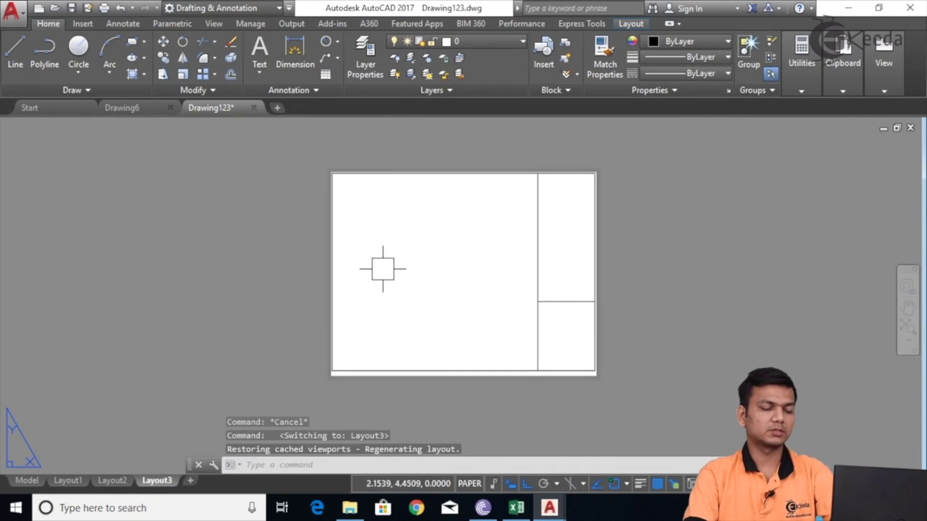
{"action": "type", "text": "Mv"}
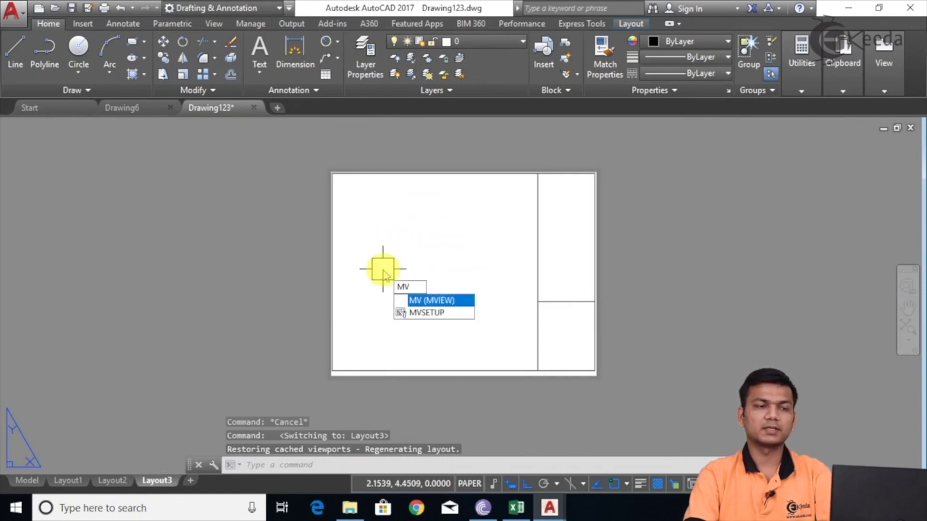
Create the two side-by-side top viewports with MVIEW, sharing a middle corner.
{"action": "key", "text": "Return"}
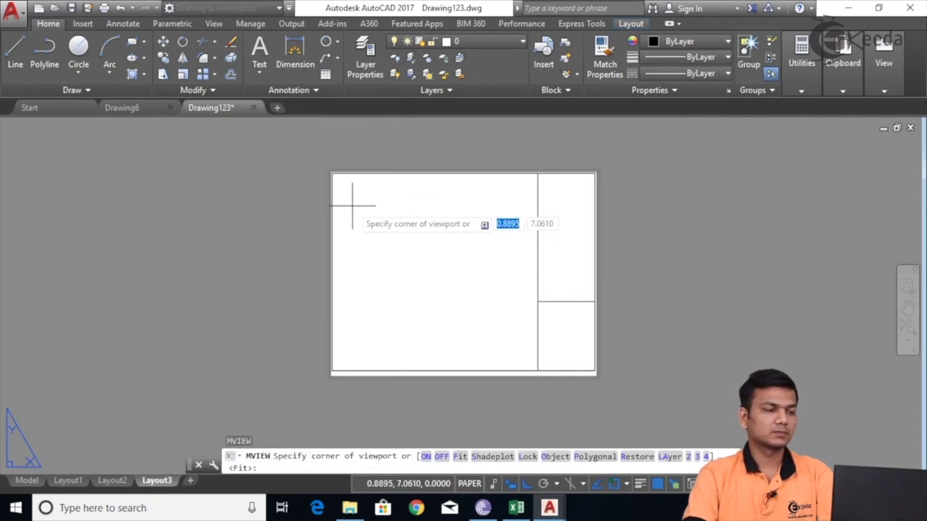
{"action": "left_click", "coordinate": [332, 173]}
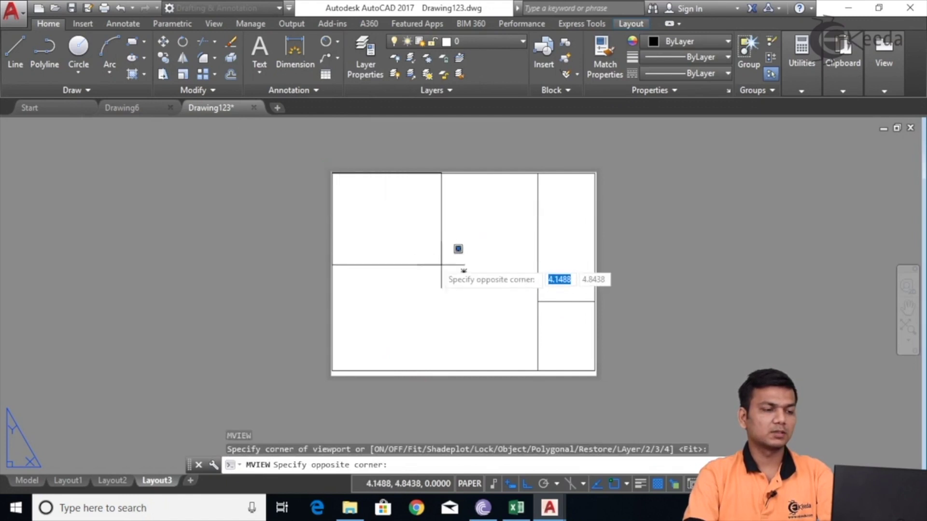
{"action": "left_click", "coordinate": [433, 272]}
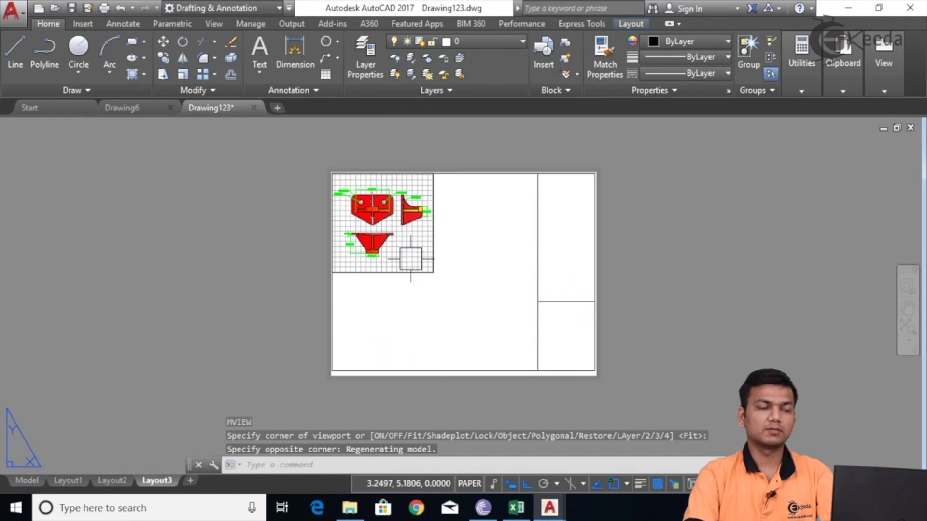
{"action": "key", "text": "Return"}
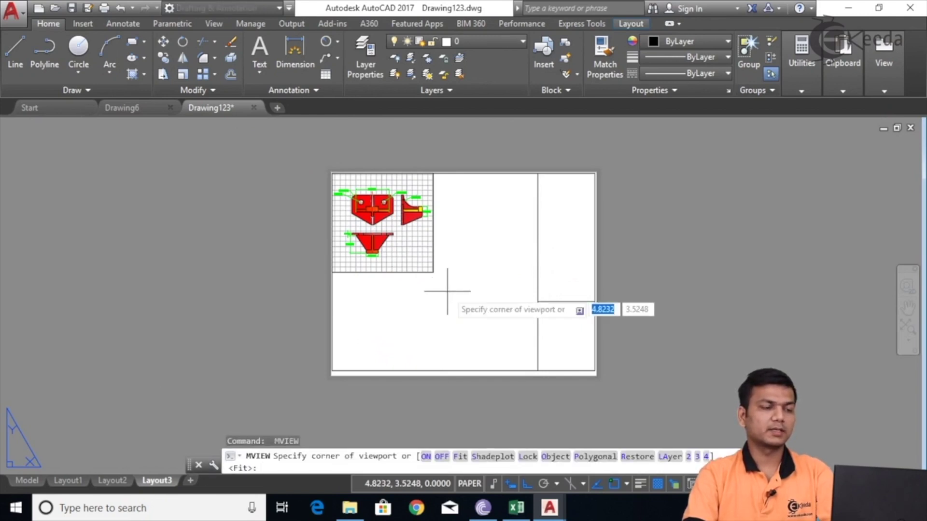
{"action": "left_click", "coordinate": [433, 273]}
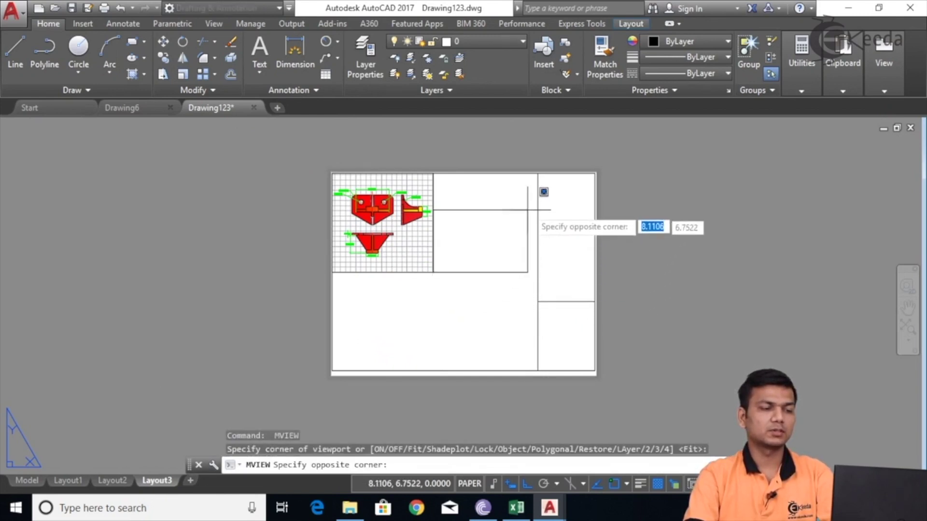
{"action": "left_click", "coordinate": [538, 173]}
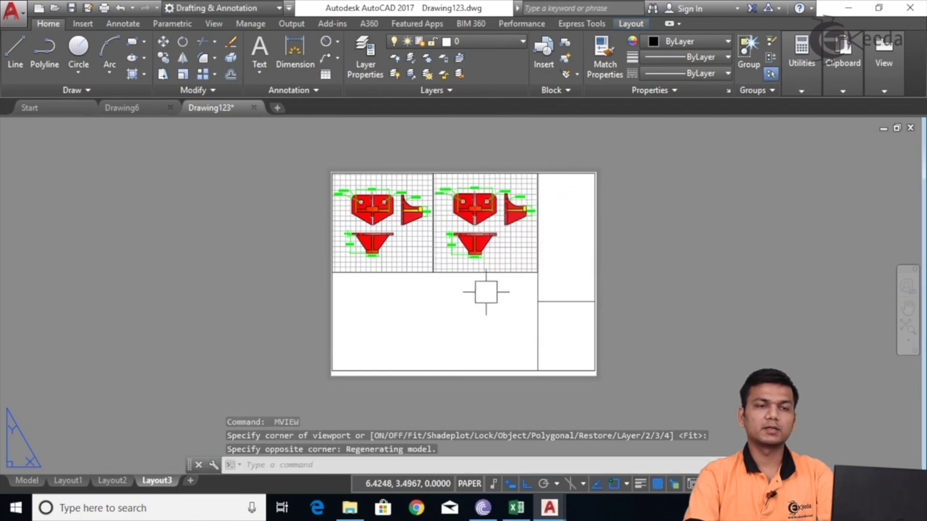
Add the wide bottom viewport below both, then enter model space with MS.
{"action": "key", "text": "Return"}
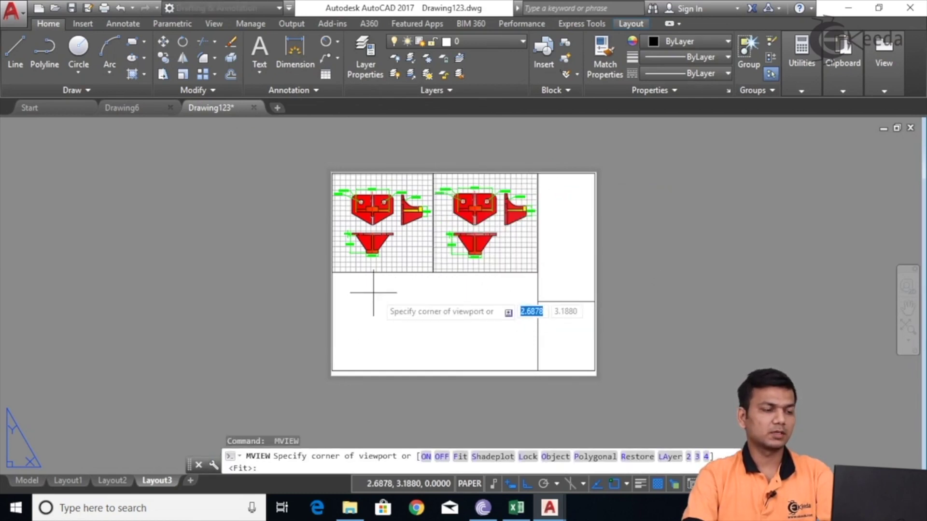
{"action": "left_click", "coordinate": [331, 273]}
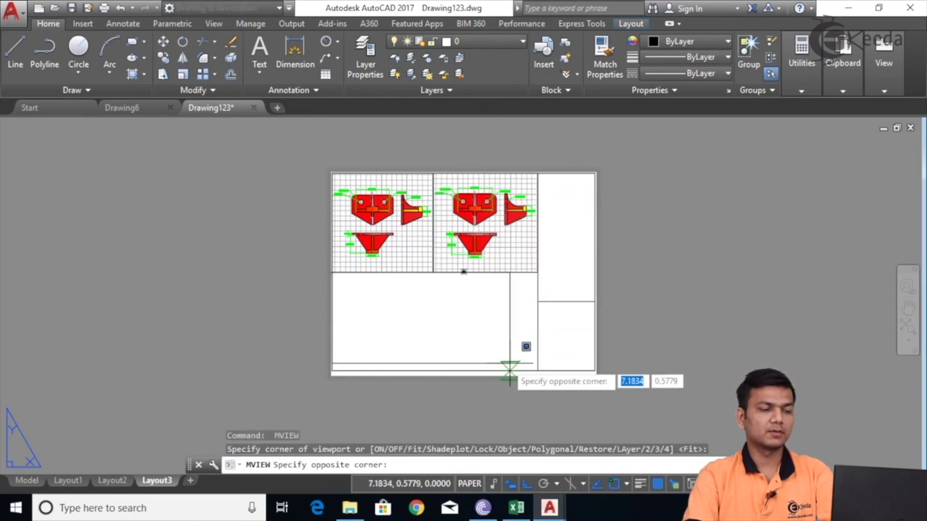
{"action": "left_click", "coordinate": [538, 370]}
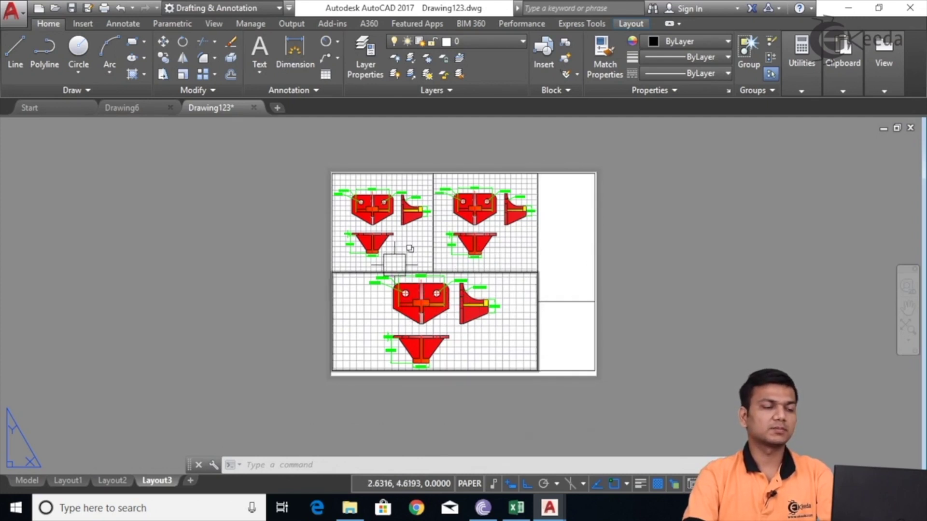
{"action": "scroll", "coordinate": [294, 265], "scroll_direction": "up", "scroll_amount": 2}
{"action": "scroll", "coordinate": [265, 265], "scroll_direction": "up", "scroll_amount": 2}
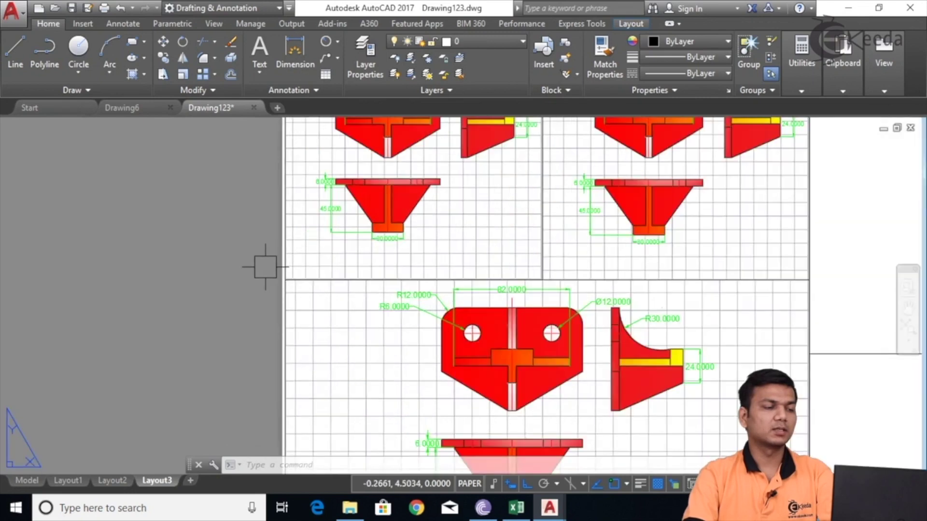
{"action": "scroll", "coordinate": [265, 267], "scroll_direction": "up", "scroll_amount": 2}
{"action": "scroll", "coordinate": [265, 266], "scroll_direction": "down", "scroll_amount": 3}
{"action": "scroll", "coordinate": [263, 263], "scroll_direction": "down", "scroll_amount": 3}
{"action": "scroll", "coordinate": [239, 245], "scroll_direction": "up", "scroll_amount": 2}
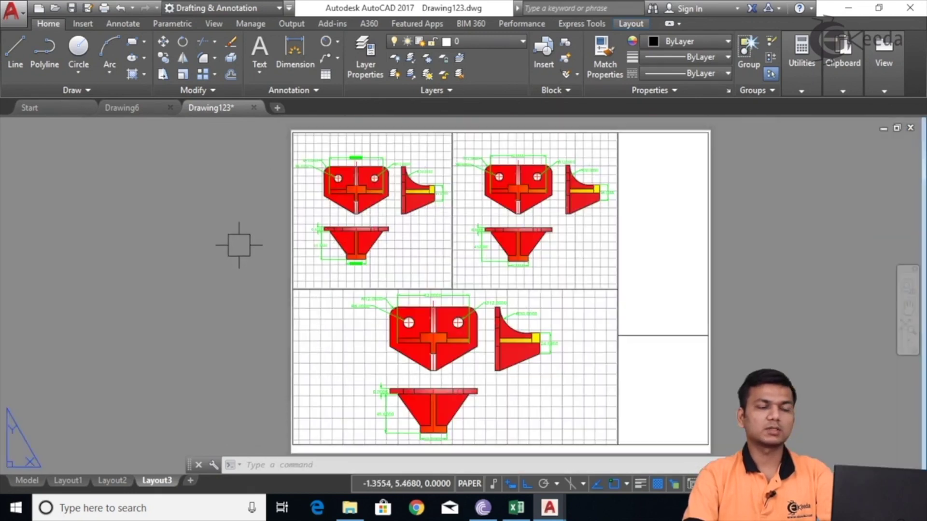
{"action": "scroll", "coordinate": [245, 242], "scroll_direction": "down", "scroll_amount": 2}
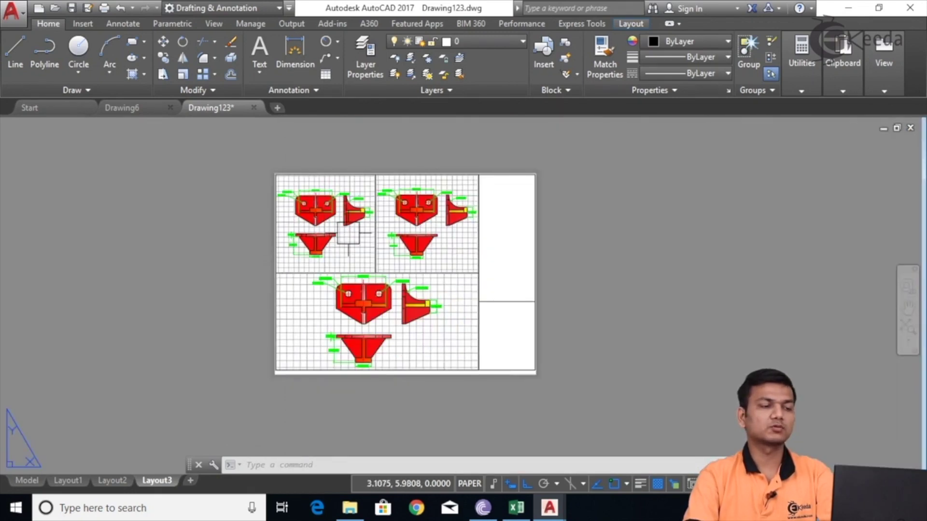
{"action": "scroll", "coordinate": [348, 238], "scroll_direction": "up", "scroll_amount": 2}
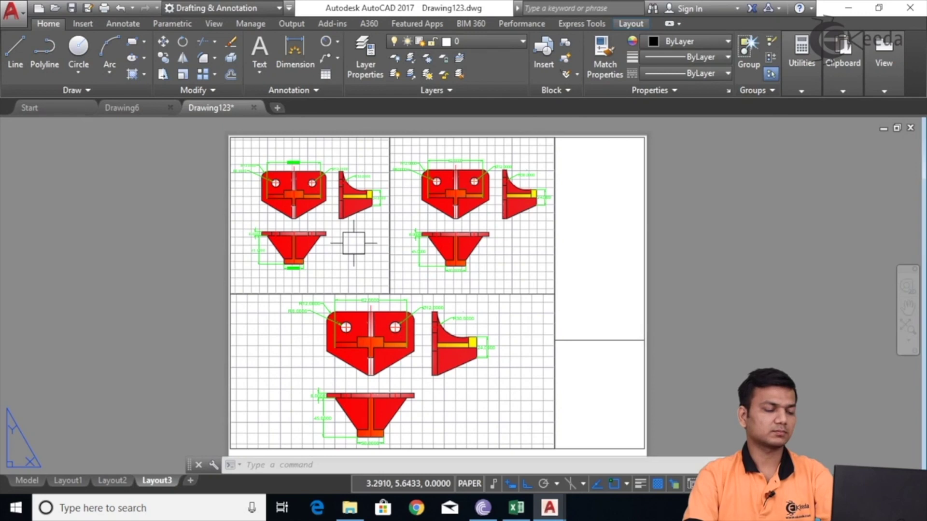
{"action": "type", "text": "ms"}
{"action": "key", "text": "Return"}
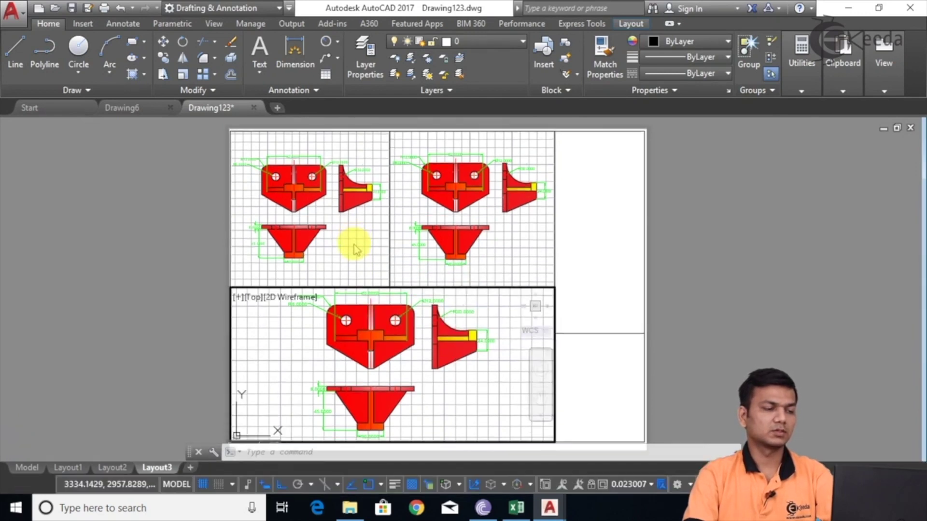
Zoom and pan the bottom viewport onto the trapezoid view with 6, 45, 30 dimensions.
{"action": "scroll", "coordinate": [290, 372], "scroll_direction": "up", "scroll_amount": 2}
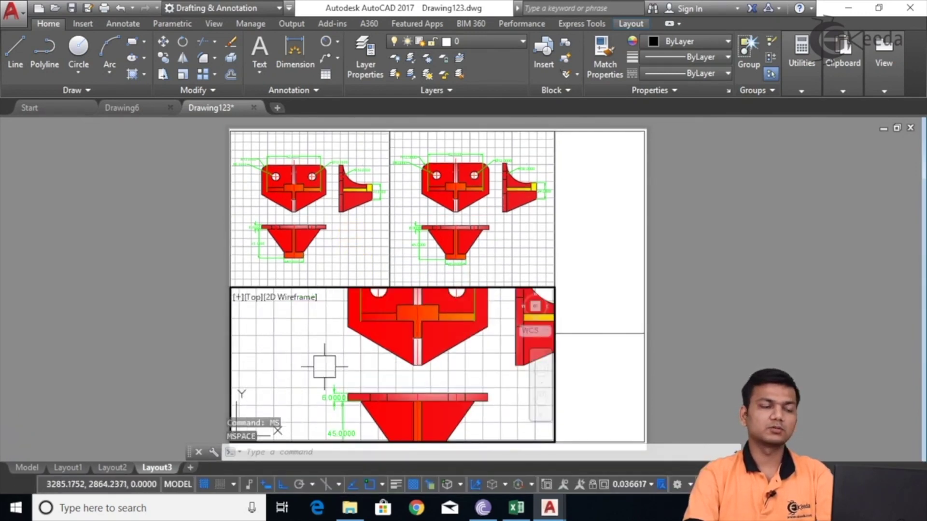
{"action": "middle_click_drag", "start_coordinate": [325, 380], "coordinate": [326, 413]}
{"action": "mouse_move", "coordinate": [456, 393]}
{"action": "middle_mouse_down"}
{"action": "mouse_move", "coordinate": [419, 392]}
{"action": "mouse_move", "coordinate": [399, 316]}
{"action": "mouse_move", "coordinate": [402, 326]}
{"action": "middle_mouse_up"}
{"action": "scroll", "coordinate": [399, 317], "scroll_direction": "down", "scroll_amount": 2}
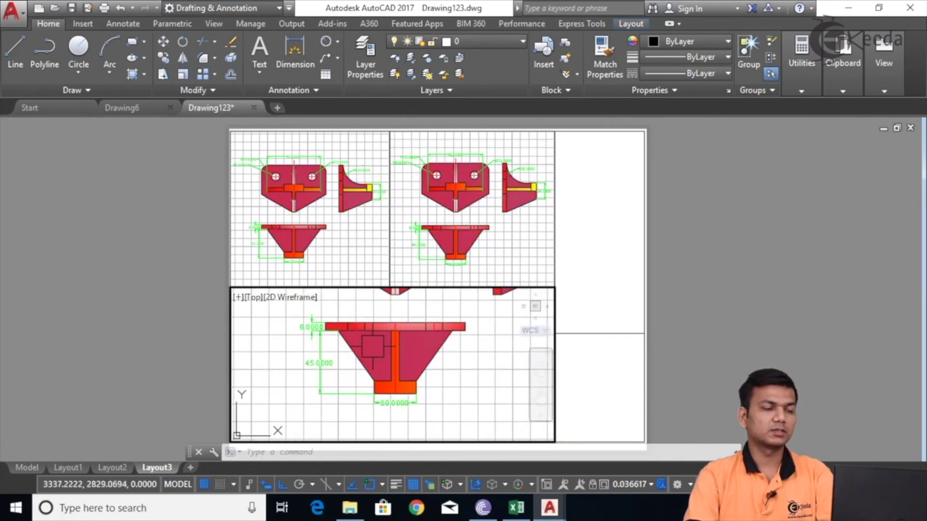
{"action": "scroll", "coordinate": [372, 346], "scroll_direction": "up", "scroll_amount": 2}
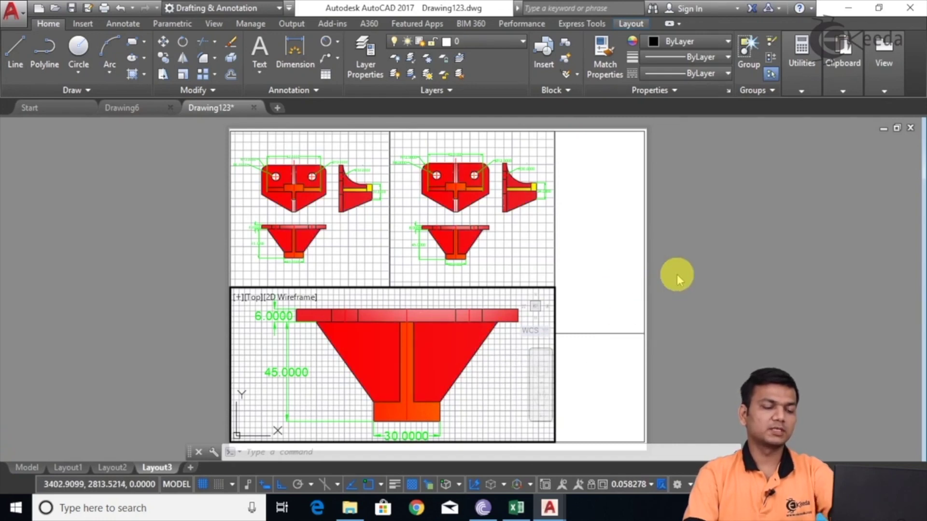
Return to paper space with PS and adjust the sheet zoom.
{"action": "type", "text": "p"}
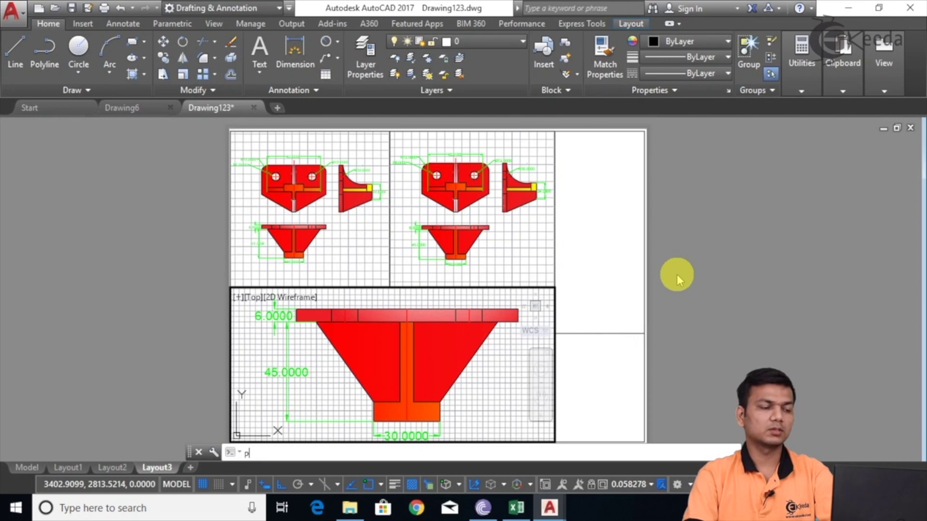
{"action": "type", "text": "s"}
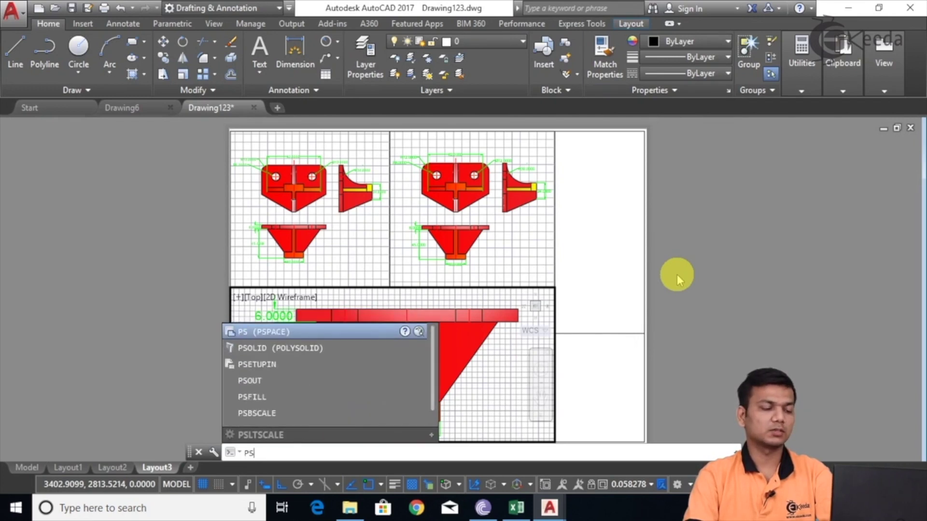
{"action": "key", "text": "Return"}
{"action": "scroll", "coordinate": [677, 274], "scroll_direction": "up", "scroll_amount": 2}
{"action": "scroll", "coordinate": [676, 274], "scroll_direction": "down", "scroll_amount": 2}
{"action": "scroll", "coordinate": [677, 274], "scroll_direction": "down", "scroll_amount": 2}
{"action": "scroll", "coordinate": [677, 274], "scroll_direction": "up", "scroll_amount": 4}
{"action": "scroll", "coordinate": [676, 274], "scroll_direction": "down", "scroll_amount": 4}
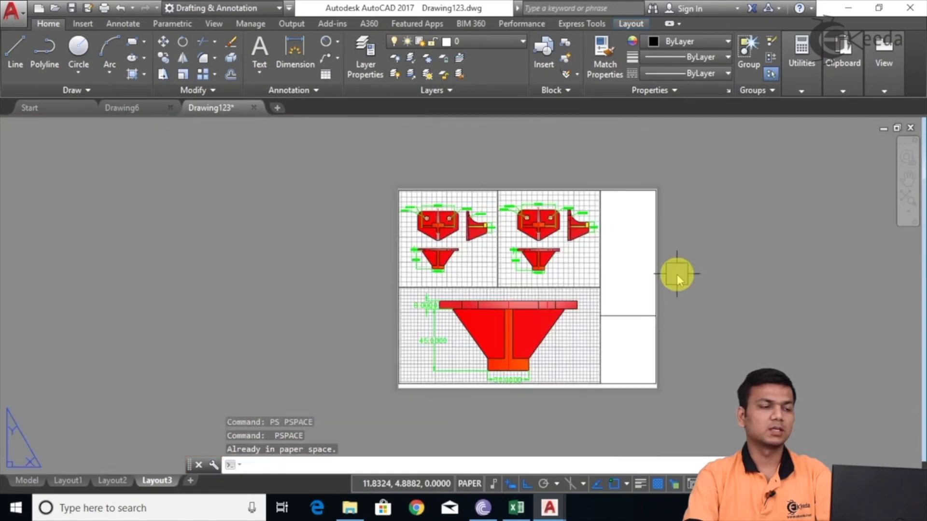
{"action": "scroll", "coordinate": [453, 237], "scroll_direction": "up", "scroll_amount": 4}
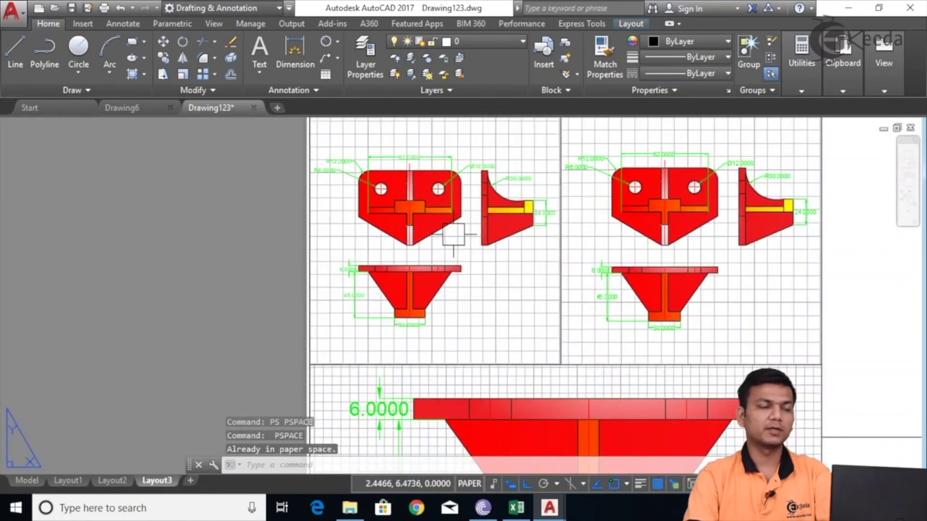
Enter model space inside the viewports with MS.
{"action": "left_click", "coordinate": [494, 284]}
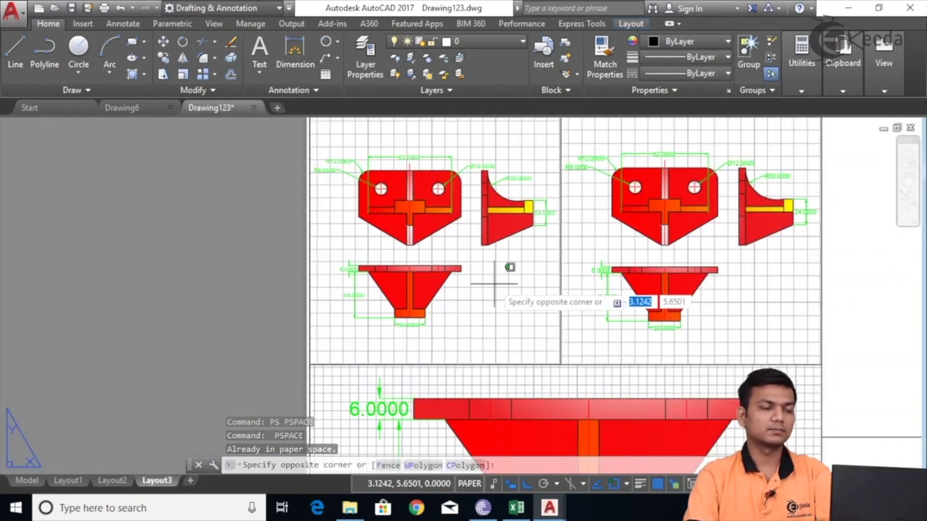
{"action": "type", "text": "MS"}
{"action": "key", "text": "Return"}
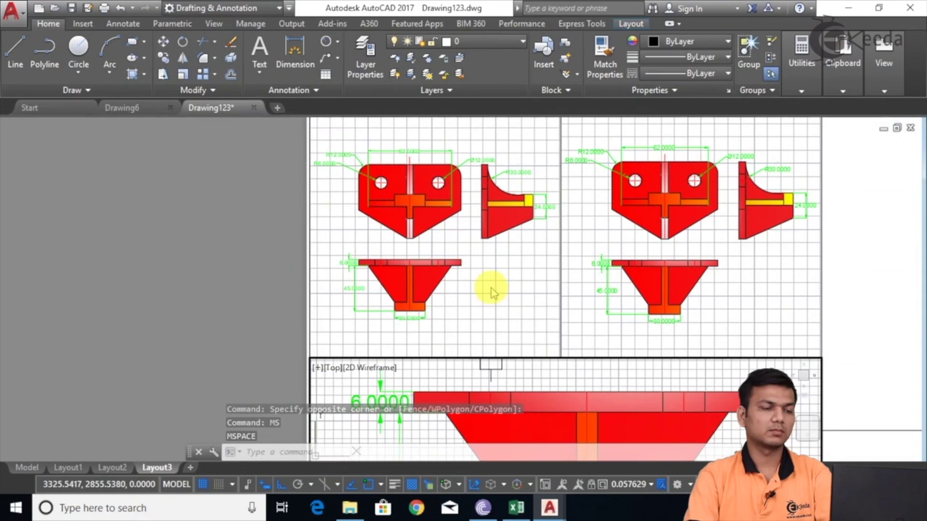
Zoom the top-left viewport onto the two-hole plate (82, R12), then return to paper space.
{"action": "left_click", "coordinate": [491, 288]}
{"action": "scroll", "coordinate": [482, 276], "scroll_direction": "up", "scroll_amount": 2}
{"action": "scroll", "coordinate": [483, 276], "scroll_direction": "up", "scroll_amount": 1}
{"action": "scroll", "coordinate": [459, 256], "scroll_direction": "up", "scroll_amount": 1}
{"action": "scroll", "coordinate": [486, 283], "scroll_direction": "up", "scroll_amount": 2}
{"action": "scroll", "coordinate": [472, 261], "scroll_direction": "up", "scroll_amount": 1}
{"action": "scroll", "coordinate": [476, 270], "scroll_direction": "down", "scroll_amount": 1}
{"action": "scroll", "coordinate": [480, 285], "scroll_direction": "down", "scroll_amount": 1}
{"action": "scroll", "coordinate": [485, 299], "scroll_direction": "down", "scroll_amount": 1}
{"action": "middle_click_drag", "start_coordinate": [486, 295], "coordinate": [470, 296]}
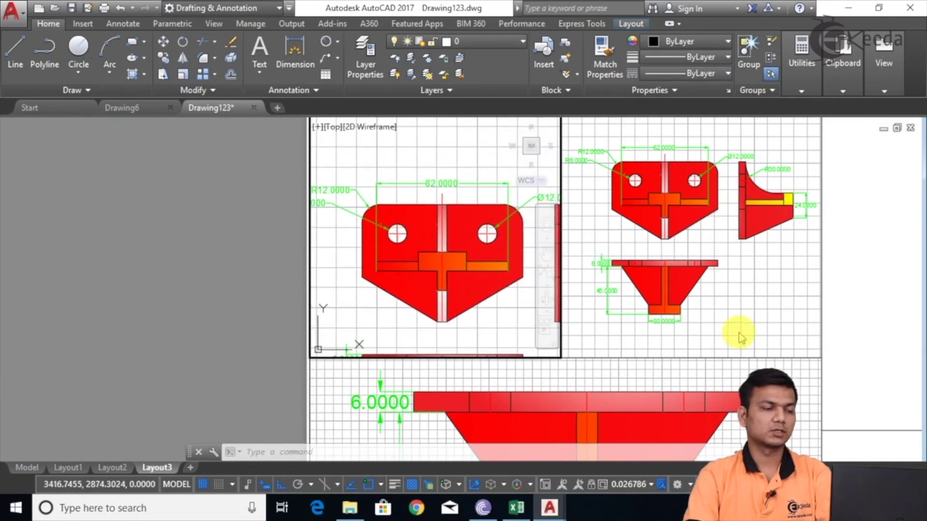
{"action": "double_click", "coordinate": [192, 279]}
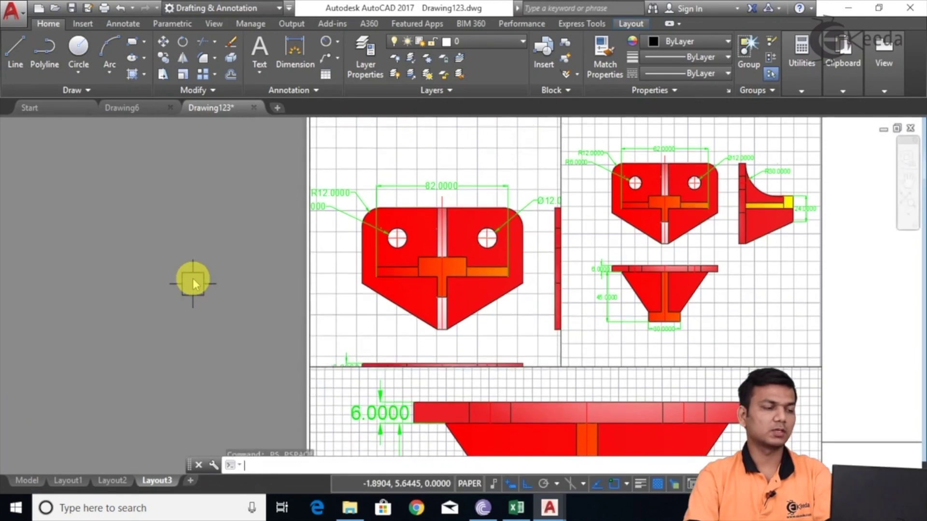
{"action": "scroll", "coordinate": [198, 276], "scroll_direction": "up", "scroll_amount": 3}
Select the upper-right viewport and enter model space with MS.
{"action": "scroll", "coordinate": [198, 279], "scroll_direction": "down", "scroll_amount": 3}
{"action": "scroll", "coordinate": [478, 309], "scroll_direction": "down", "scroll_amount": 2}
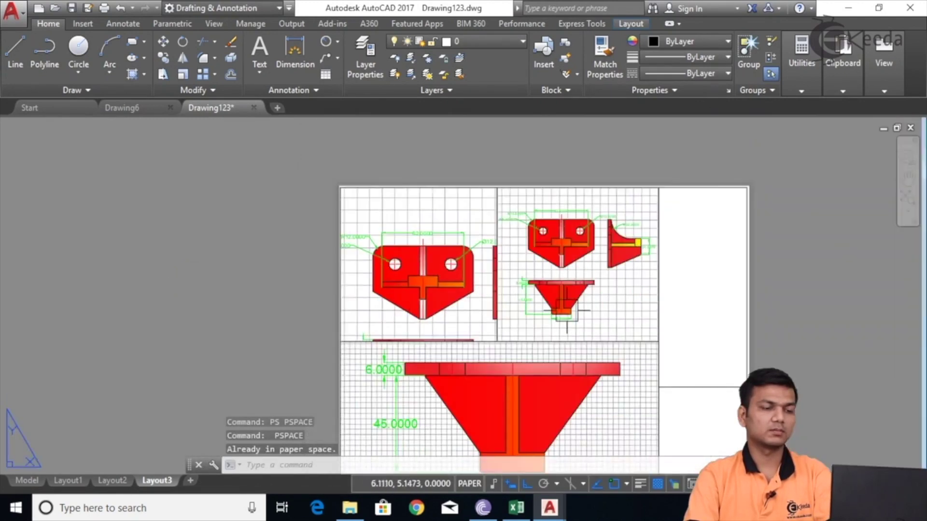
{"action": "scroll", "coordinate": [580, 309], "scroll_direction": "up", "scroll_amount": 2}
{"action": "left_click", "coordinate": [689, 305]}
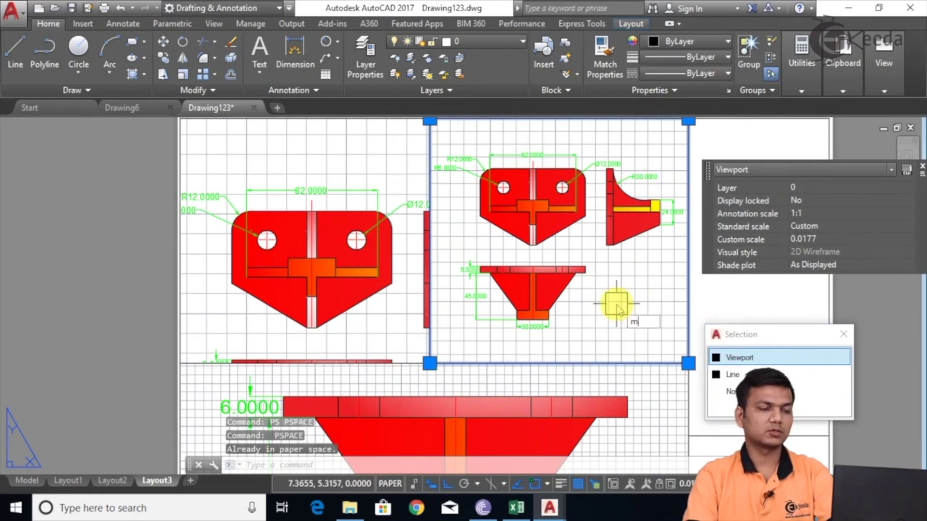
{"action": "type", "text": "ms"}
{"action": "key", "text": "Return"}
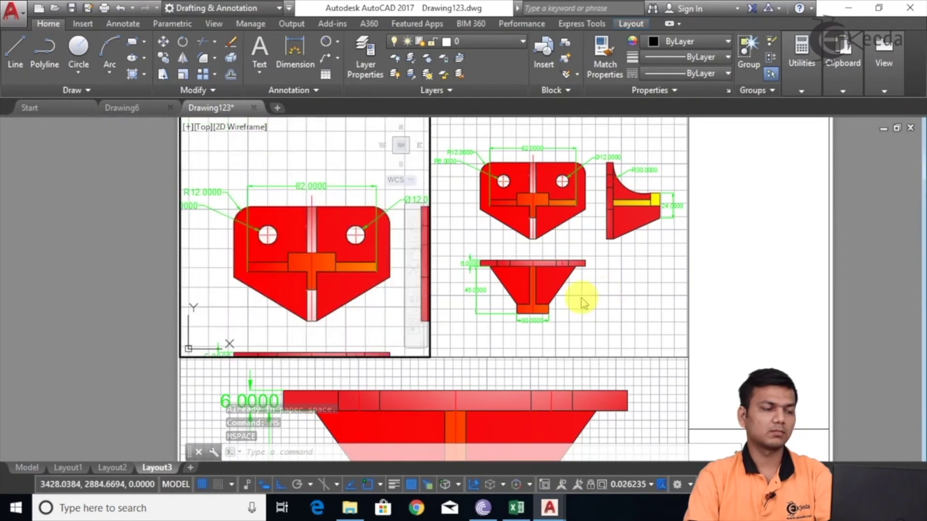
Zoom and pan the left viewport to frame the front view.
{"action": "left_click", "coordinate": [372, 322]}
{"action": "key", "text": "Escape"}
{"action": "key", "text": "Escape"}
{"action": "mouse_move", "coordinate": [605, 281]}
{"action": "middle_mouse_down"}
{"action": "mouse_move", "coordinate": [611, 290]}
{"action": "mouse_move", "coordinate": [612, 274]}
{"action": "middle_mouse_up"}
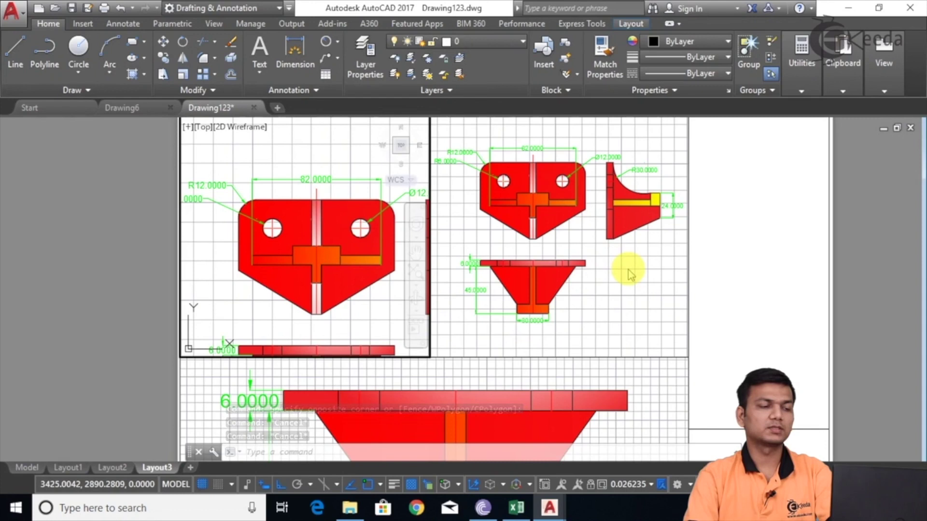
{"action": "scroll", "coordinate": [389, 300], "scroll_direction": "up", "scroll_amount": 2}
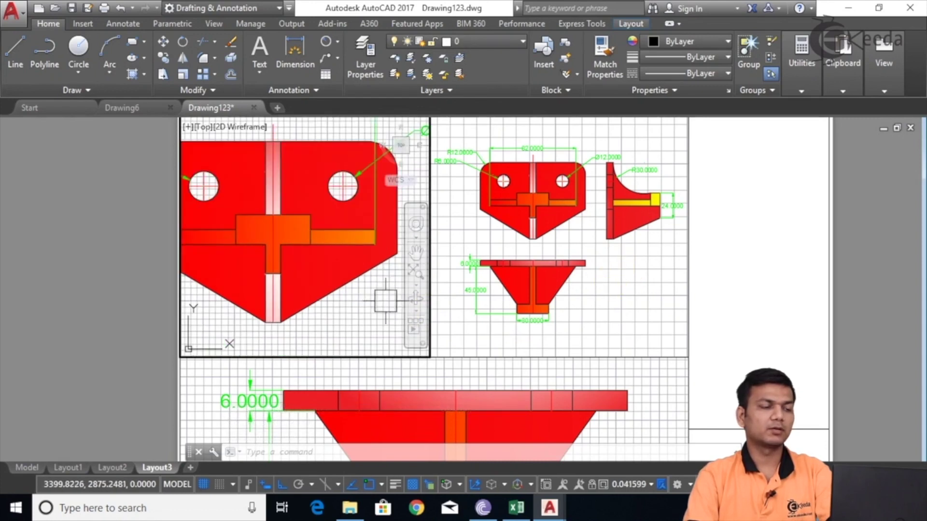
{"action": "middle_click_drag", "start_coordinate": [386, 303], "coordinate": [416, 307]}
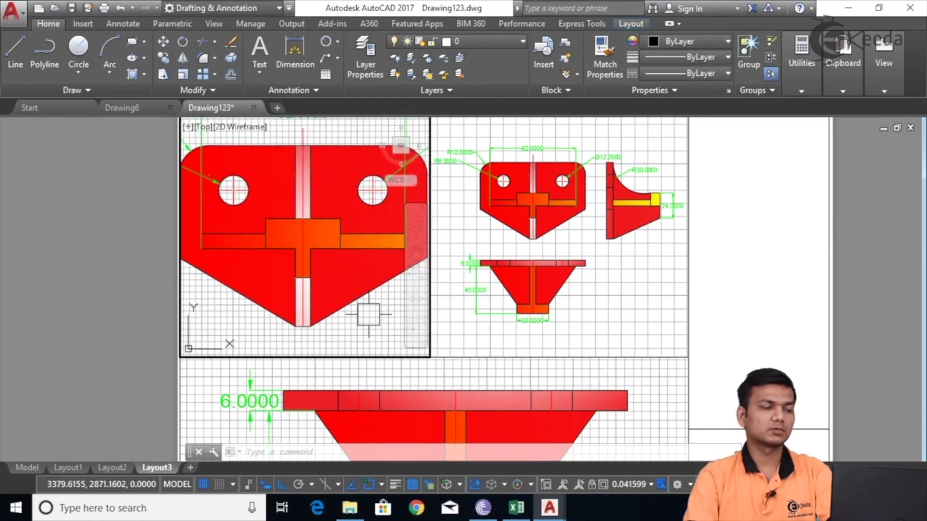
{"action": "scroll", "coordinate": [368, 315], "scroll_direction": "down", "scroll_amount": 2}
{"action": "scroll", "coordinate": [368, 315], "scroll_direction": "up", "scroll_amount": 2}
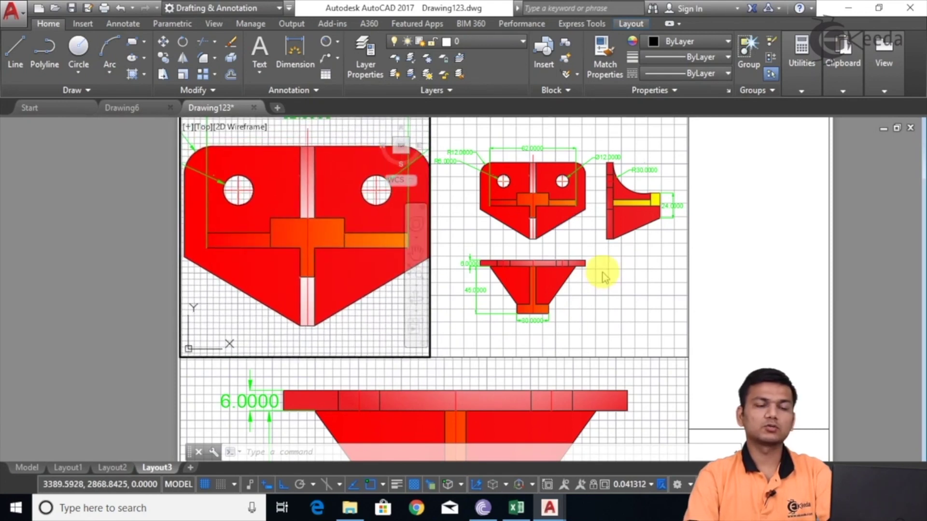
Zoom and pan the right viewport onto the curved side view with R30 and 24.
{"action": "left_click", "coordinate": [630, 274]}
{"action": "scroll", "coordinate": [630, 269], "scroll_direction": "up", "scroll_amount": 1}
{"action": "scroll", "coordinate": [631, 269], "scroll_direction": "up", "scroll_amount": 3}
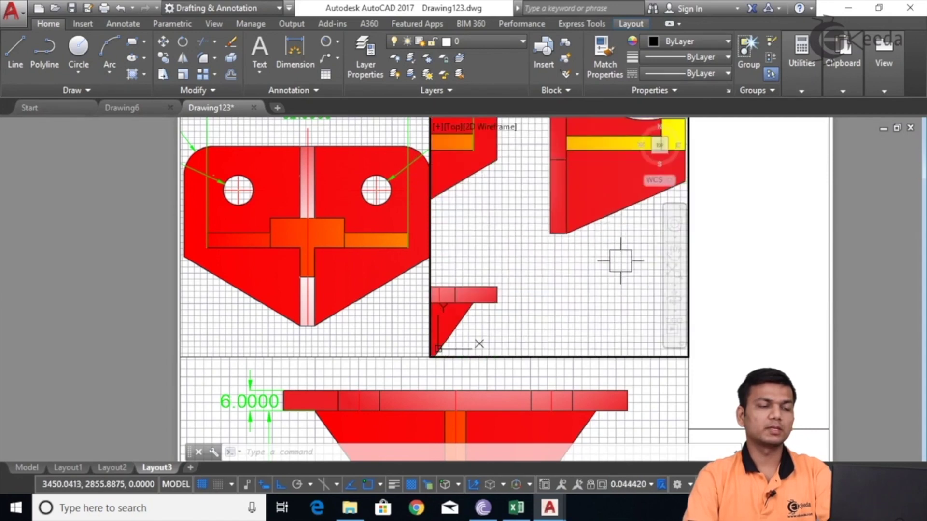
{"action": "middle_click_drag", "start_coordinate": [573, 208], "coordinate": [573, 328]}
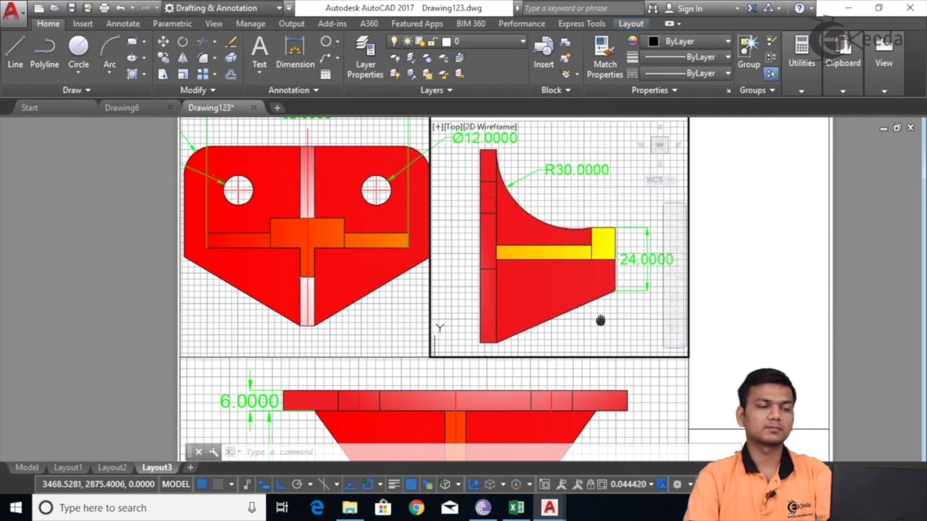
{"action": "middle_click_drag", "start_coordinate": [600, 301], "coordinate": [606, 310]}
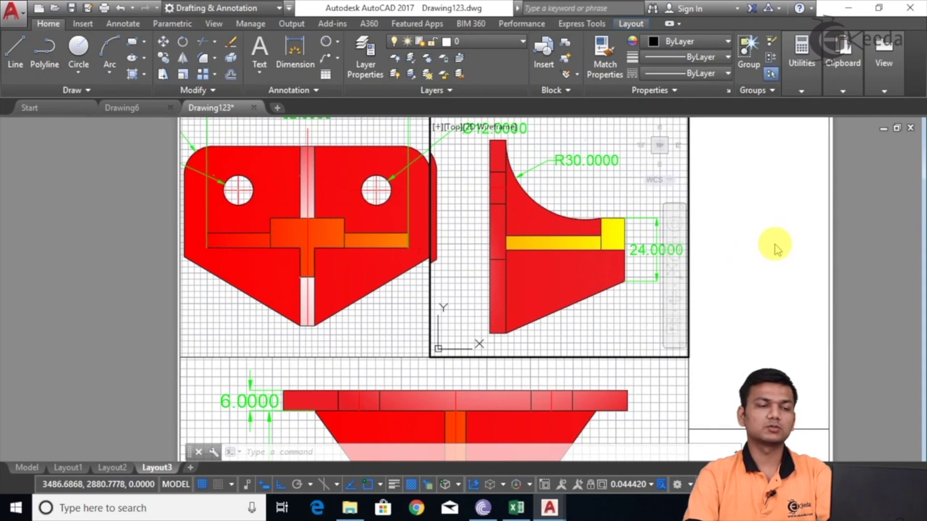
{"action": "double_click", "coordinate": [802, 239]}
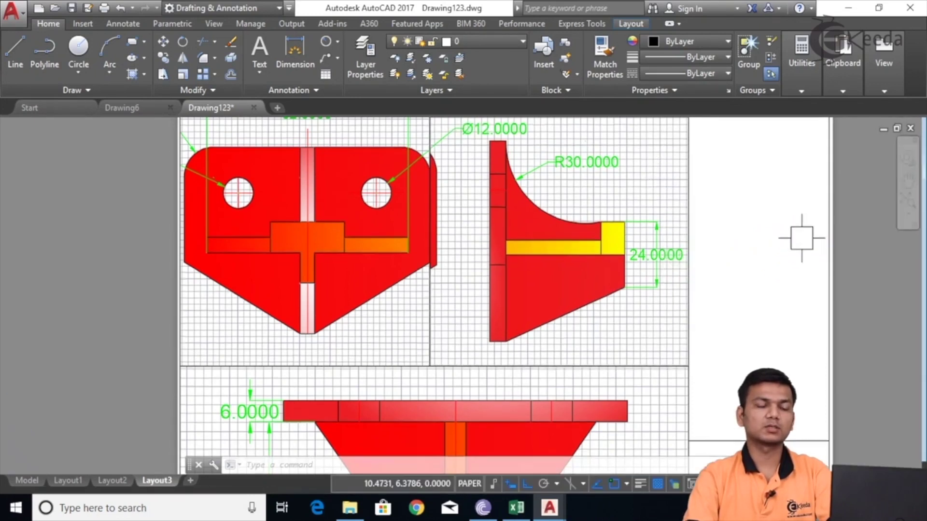
Zoom and pan the paper sheet to bring the empty lower-right title area into view.
{"action": "scroll", "coordinate": [821, 246], "scroll_direction": "down", "scroll_amount": 2}
{"action": "scroll", "coordinate": [828, 263], "scroll_direction": "down", "scroll_amount": 1}
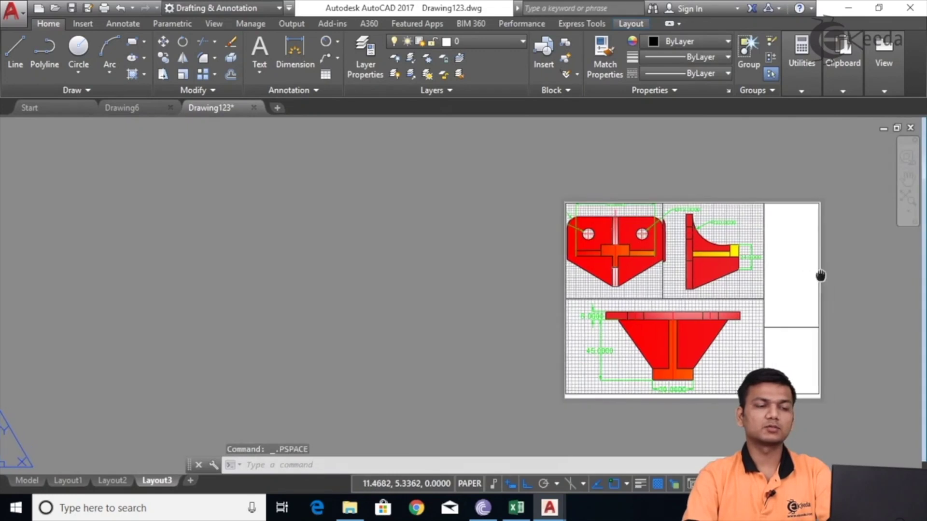
{"action": "middle_click_drag", "start_coordinate": [820, 275], "coordinate": [775, 256]}
{"action": "scroll", "coordinate": [775, 257], "scroll_direction": "up", "scroll_amount": 1}
{"action": "scroll", "coordinate": [728, 285], "scroll_direction": "down", "scroll_amount": 1}
{"action": "scroll", "coordinate": [761, 284], "scroll_direction": "up", "scroll_amount": 2}
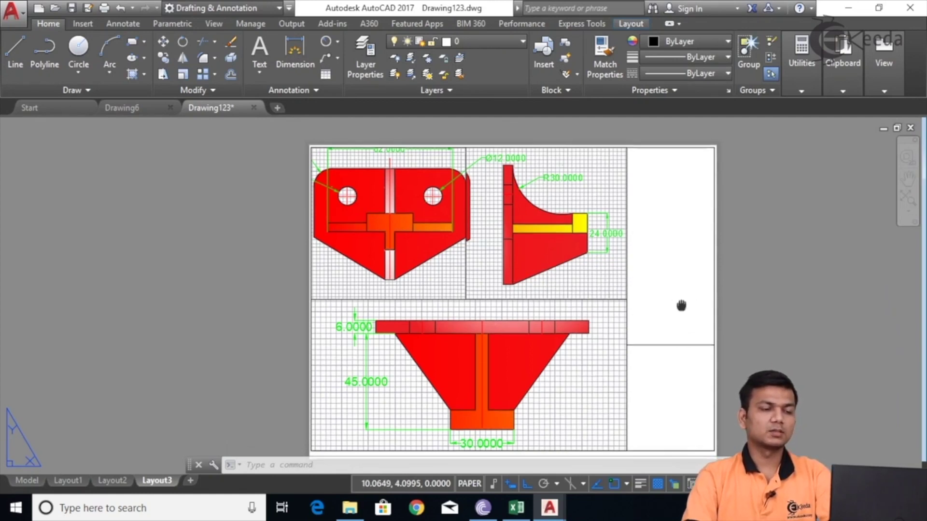
{"action": "middle_click_drag", "start_coordinate": [682, 318], "coordinate": [658, 256]}
{"action": "scroll", "coordinate": [651, 317], "scroll_direction": "up", "scroll_amount": 2}
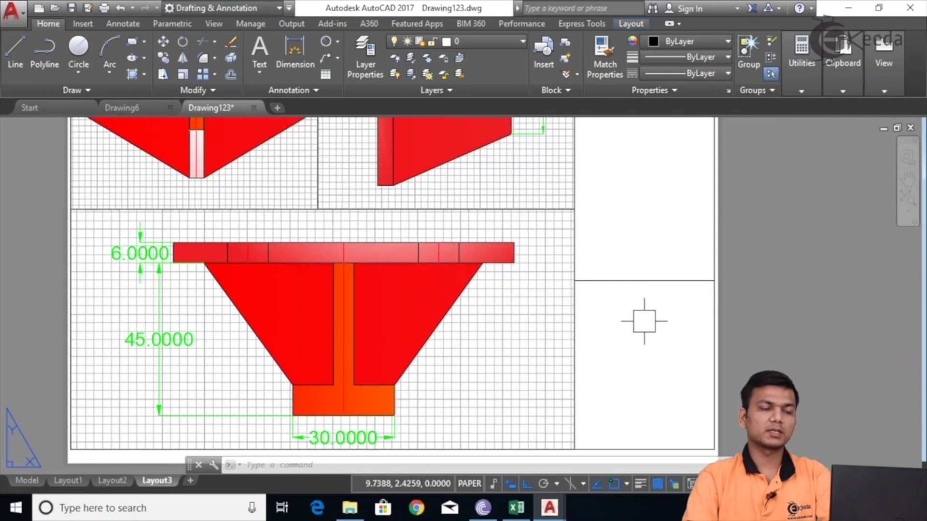
{"action": "scroll", "coordinate": [645, 328], "scroll_direction": "down", "scroll_amount": 2}
{"action": "scroll", "coordinate": [586, 314], "scroll_direction": "up", "scroll_amount": 2}
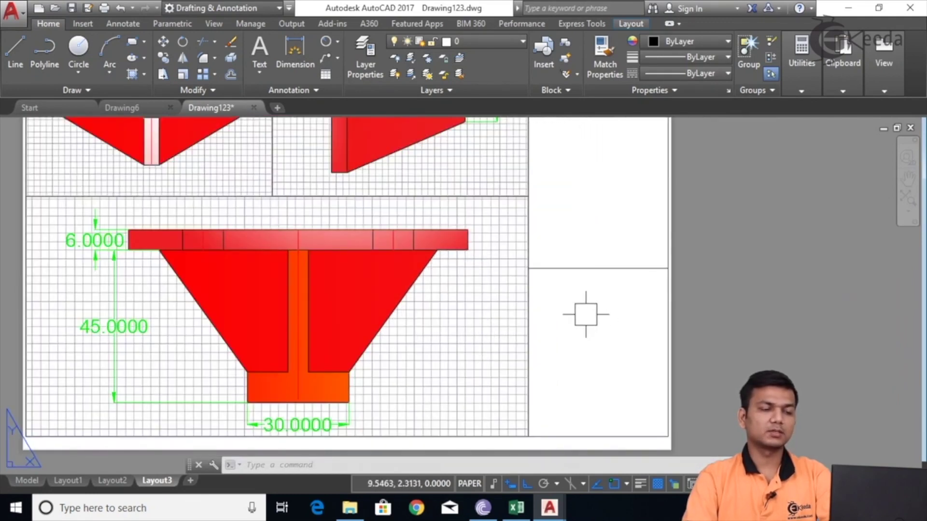
Create a multiline text box in the lower-right title area and type AUTOCAD.
{"action": "type", "text": "mt"}
{"action": "key", "text": "Return"}
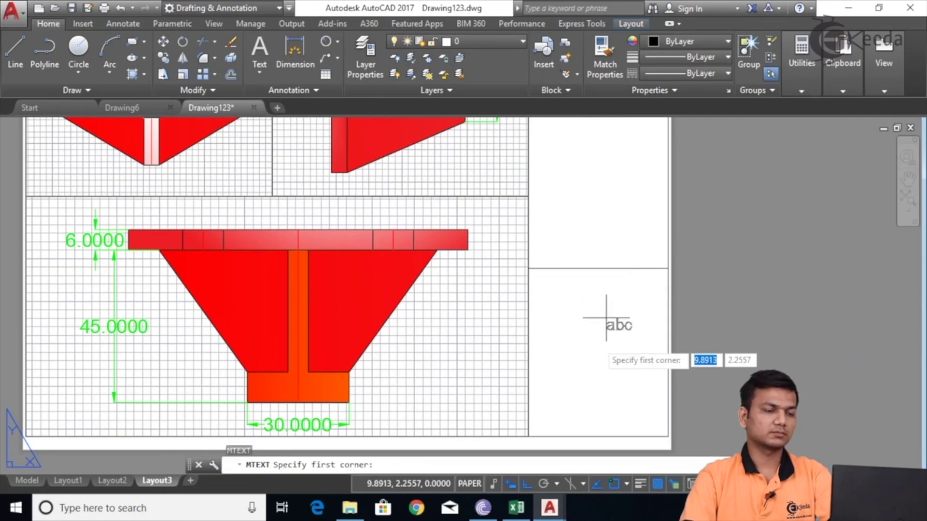
{"action": "middle_click_drag", "start_coordinate": [570, 393], "coordinate": [516, 349]}
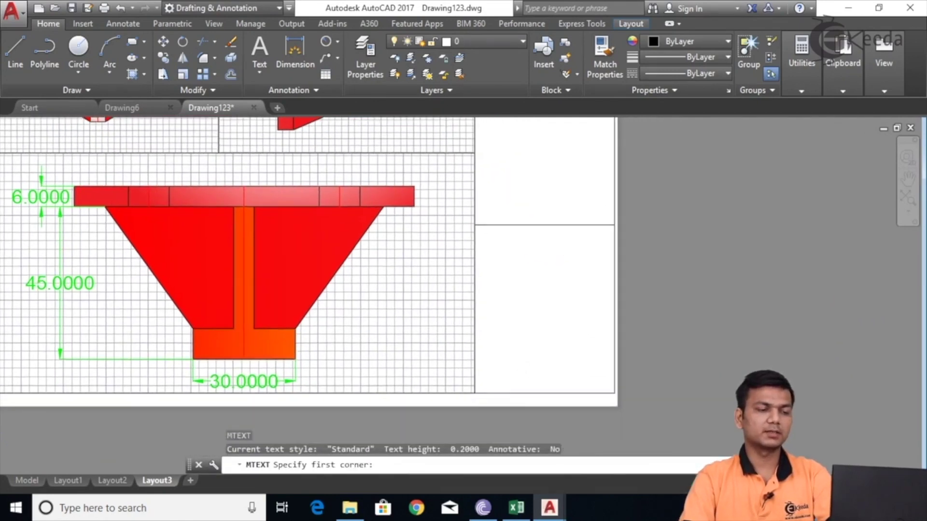
{"action": "left_click", "coordinate": [475, 350]}
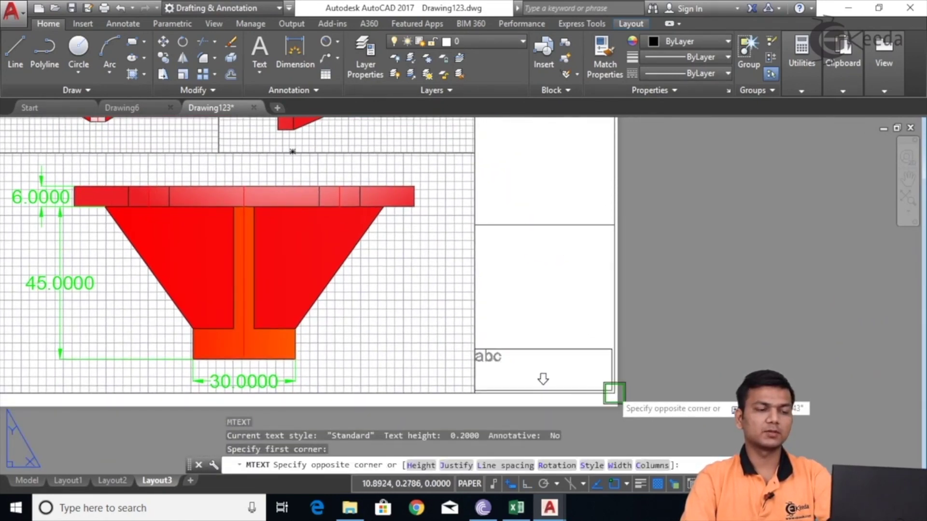
{"action": "left_click", "coordinate": [612, 392]}
{"action": "type", "text": "AUT"}
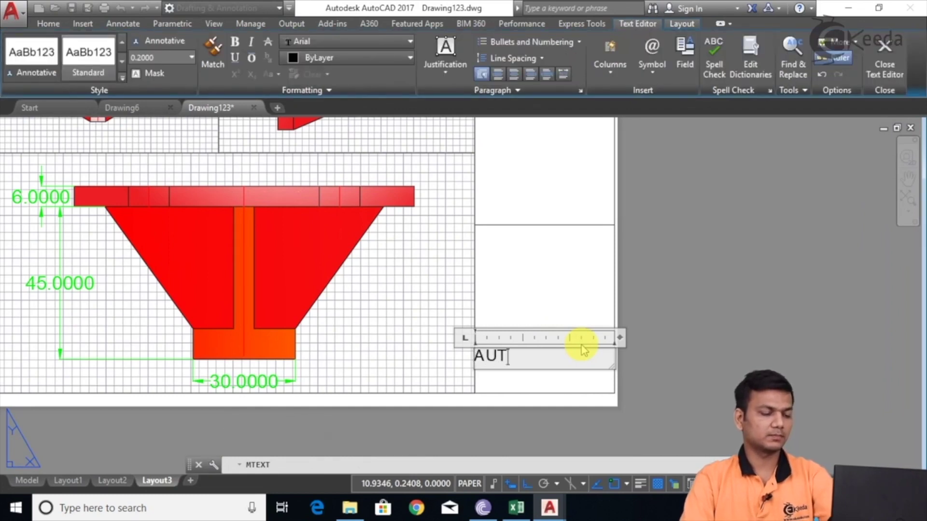
{"action": "type", "text": "OCAD"}
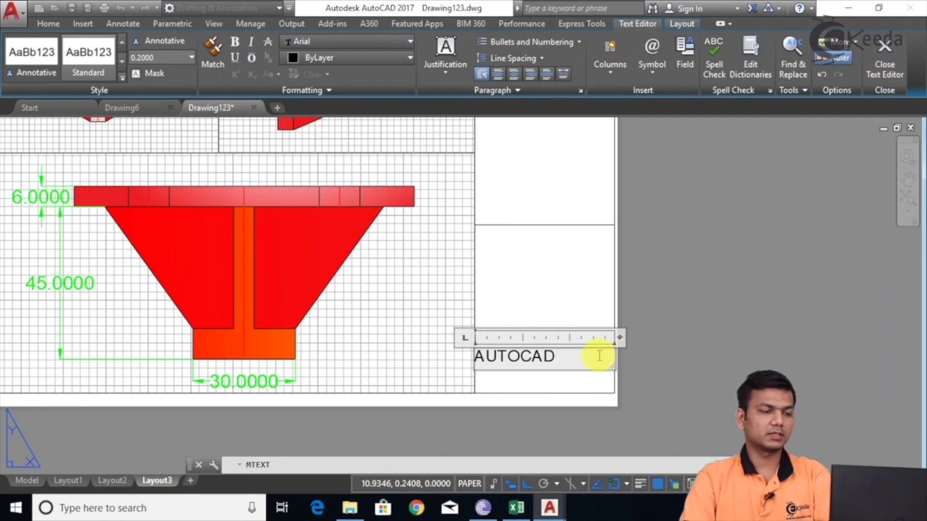
Colour the AUTOCAD text red and close the text editor.
{"action": "left_click_drag", "start_coordinate": [571, 358], "coordinate": [477, 357]}
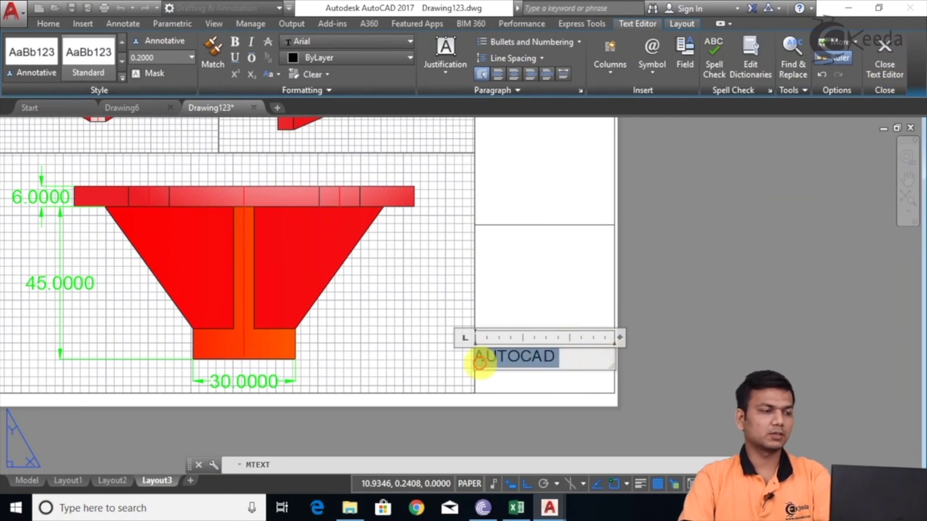
{"action": "left_click", "coordinate": [353, 58]}
{"action": "left_click", "coordinate": [291, 193]}
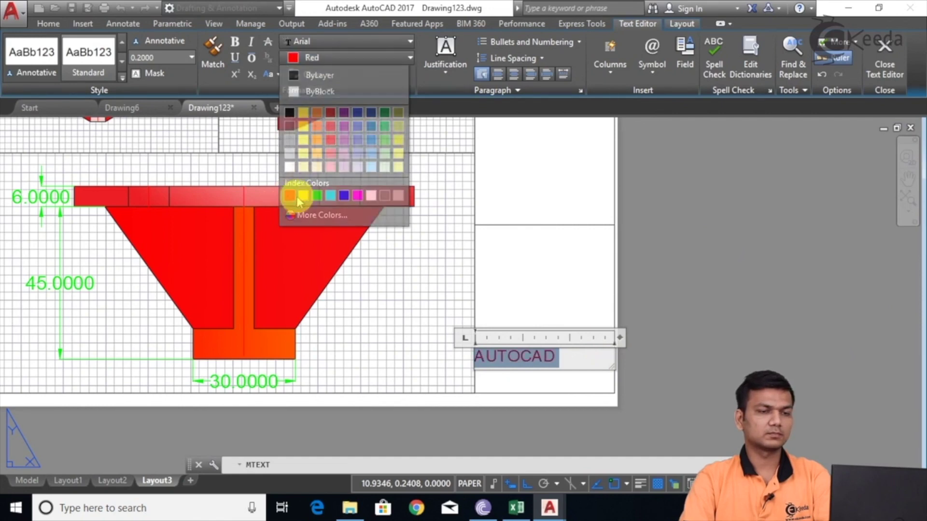
{"action": "left_click", "coordinate": [884, 68]}
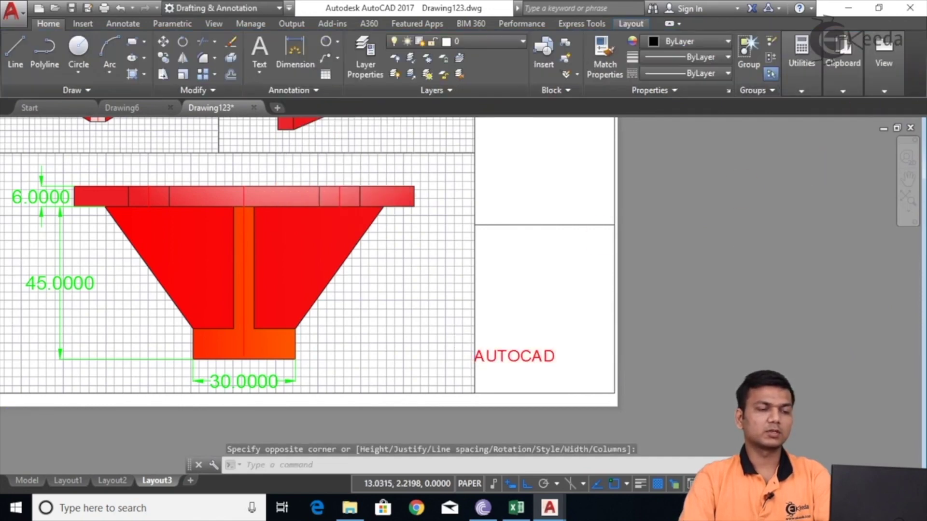
Select the AUTOCAD text, abandon a stretch, and recenter the sheet in view.
{"action": "scroll", "coordinate": [743, 287], "scroll_direction": "down", "scroll_amount": 2}
{"action": "scroll", "coordinate": [595, 309], "scroll_direction": "up", "scroll_amount": 1}
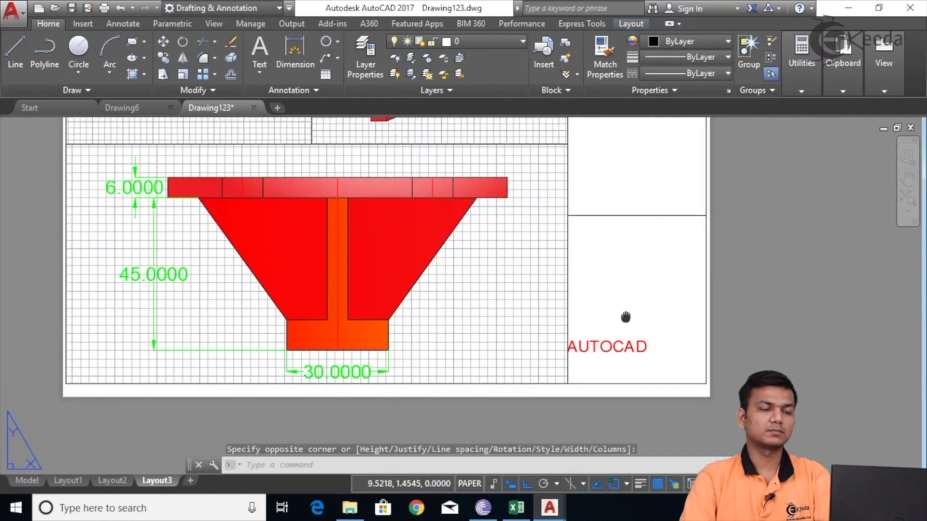
{"action": "scroll", "coordinate": [627, 319], "scroll_direction": "up", "scroll_amount": 1}
{"action": "left_click", "coordinate": [644, 363]}
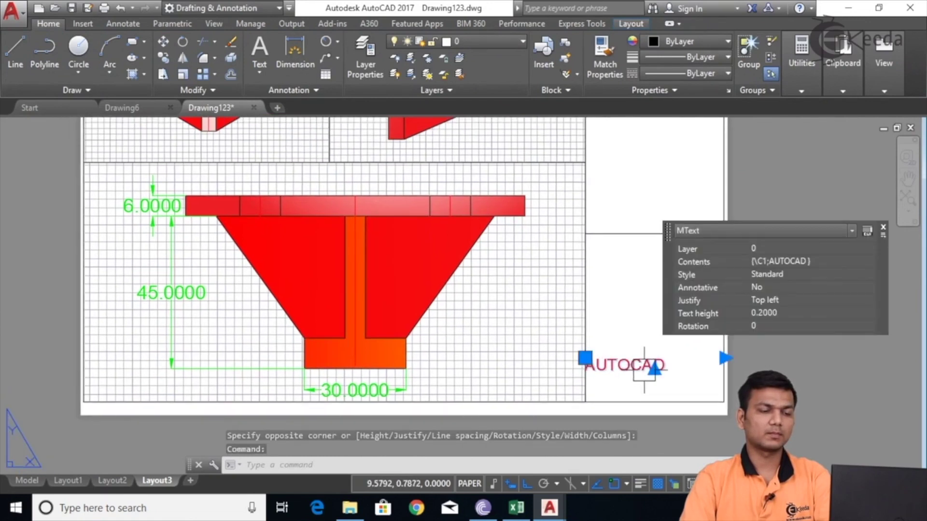
{"action": "left_click", "coordinate": [655, 368]}
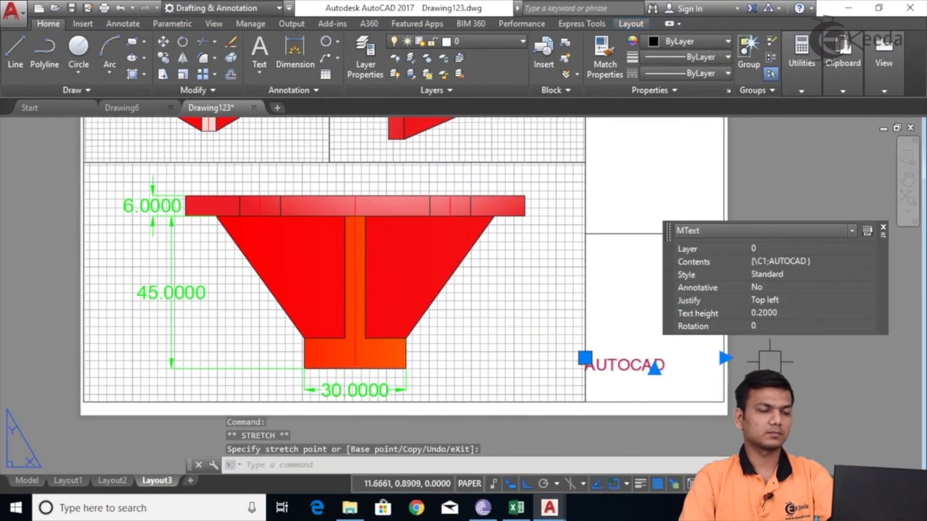
{"action": "key", "text": "Escape"}
{"action": "key", "text": "Escape"}
{"action": "scroll", "coordinate": [740, 348], "scroll_direction": "down", "scroll_amount": 2}
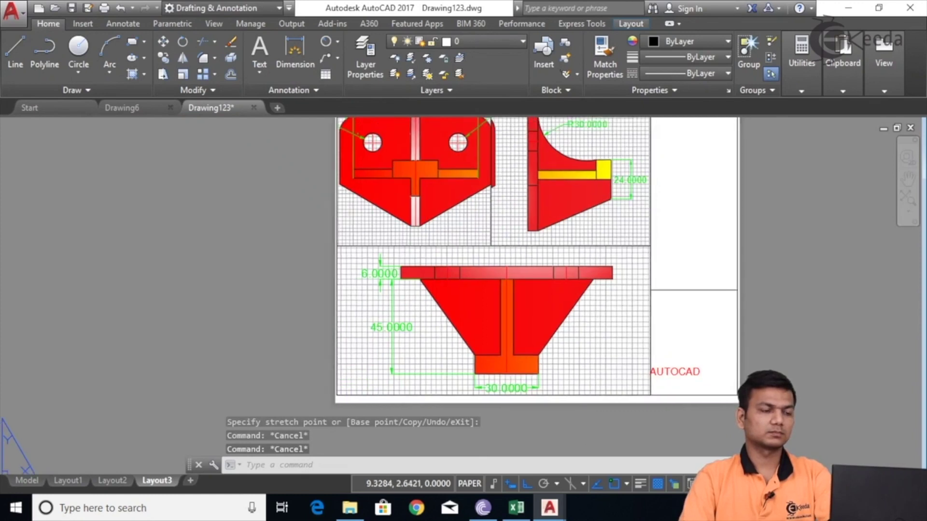
{"action": "scroll", "coordinate": [626, 356], "scroll_direction": "down", "scroll_amount": 1}
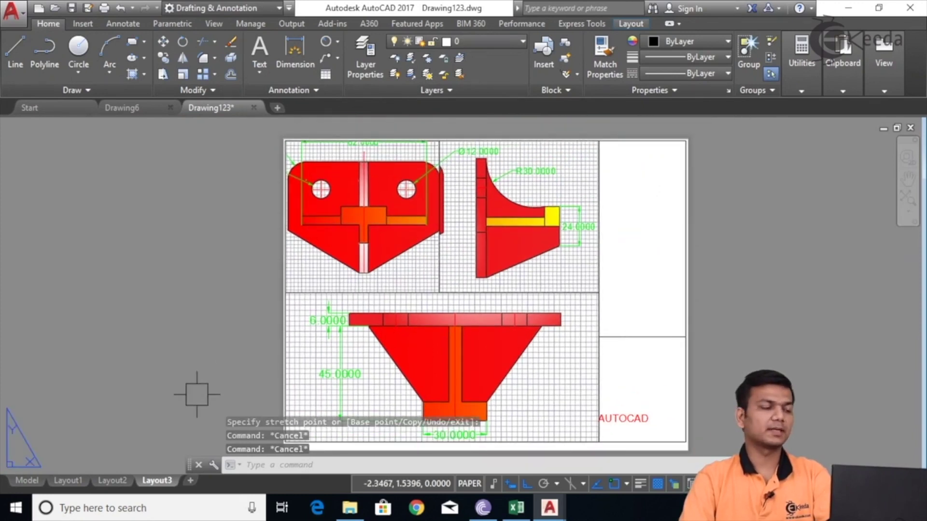
{"action": "middle_click_drag", "start_coordinate": [375, 376], "coordinate": [361, 356]}
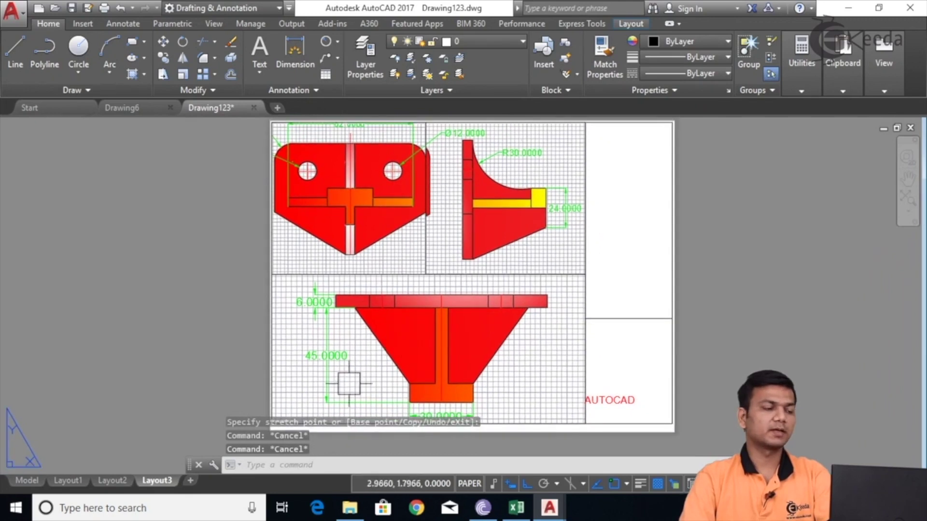
Plot Layout3 to Microsoft Print to PDF using Letter paper in landscape orientation.
{"action": "right_click", "coordinate": [160, 480]}
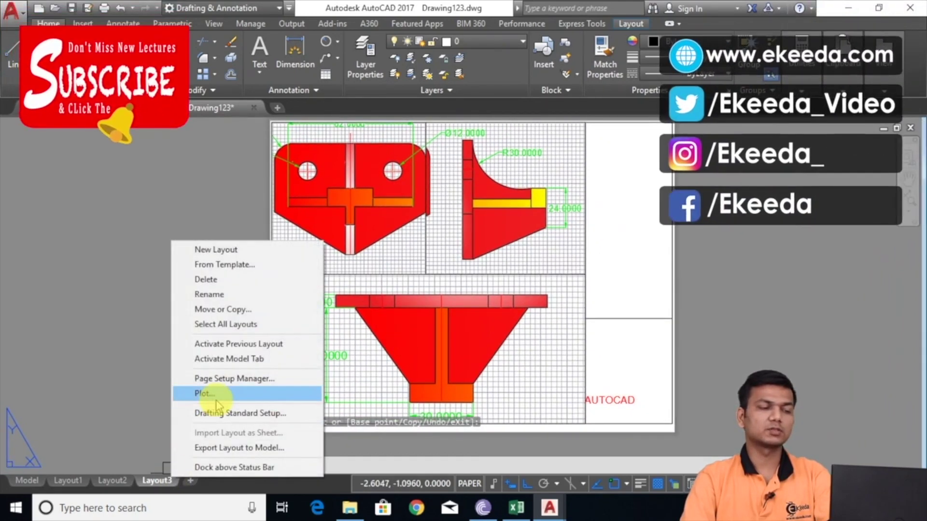
{"action": "left_click", "coordinate": [216, 400]}
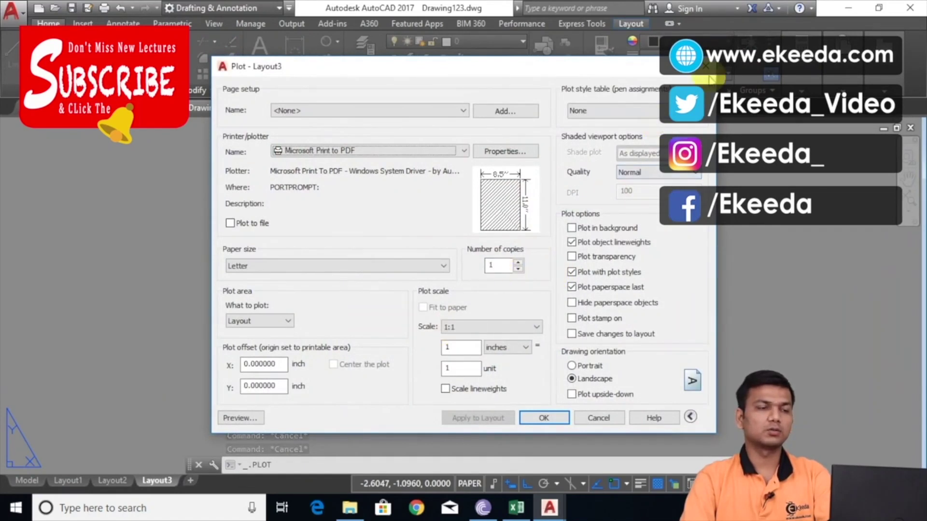
{"action": "key", "text": "Escape"}
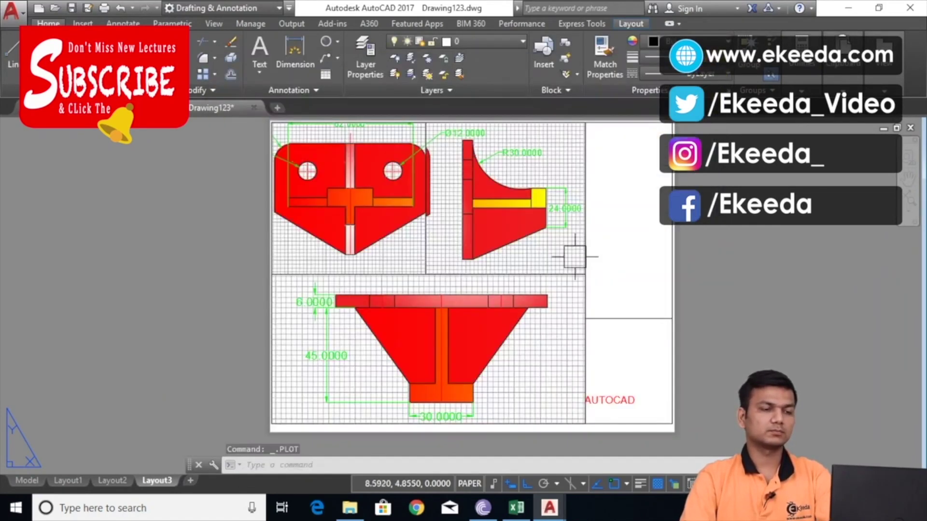